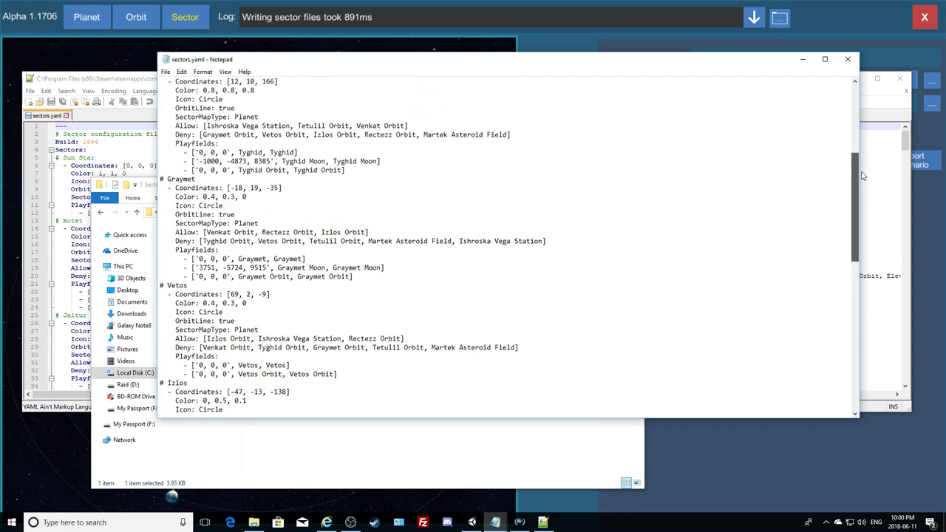
- Read through the generated sectors.yaml in Notepad, back to its top, then close Notepad
{"action": "scroll", "coordinate": [524, 207], "scroll_direction": "down", "scroll_amount": 7}
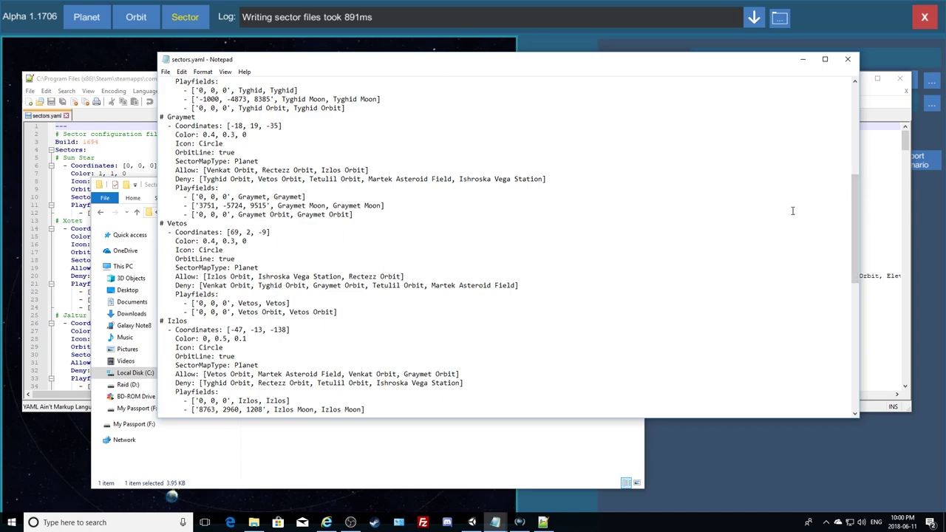
{"action": "left_click_drag", "start_coordinate": [856, 217], "coordinate": [848, 128]}
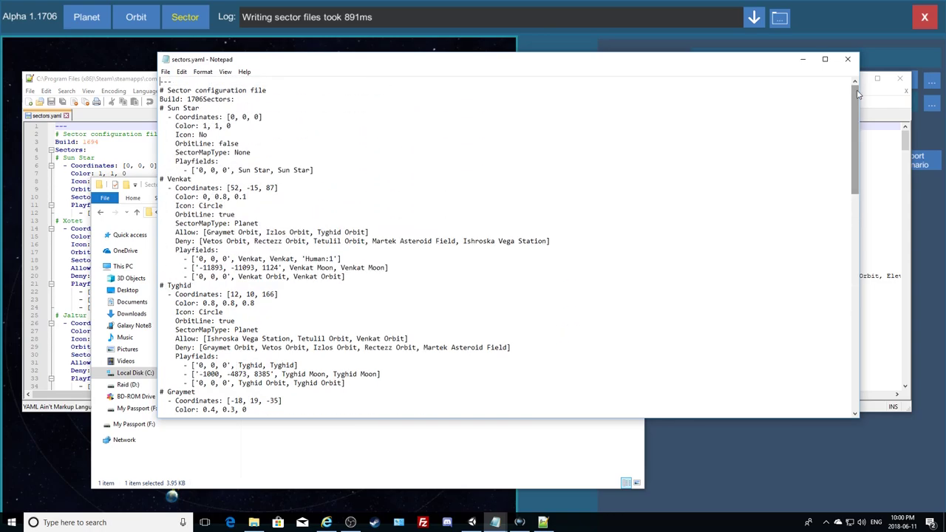
{"action": "left_click", "coordinate": [847, 59]}
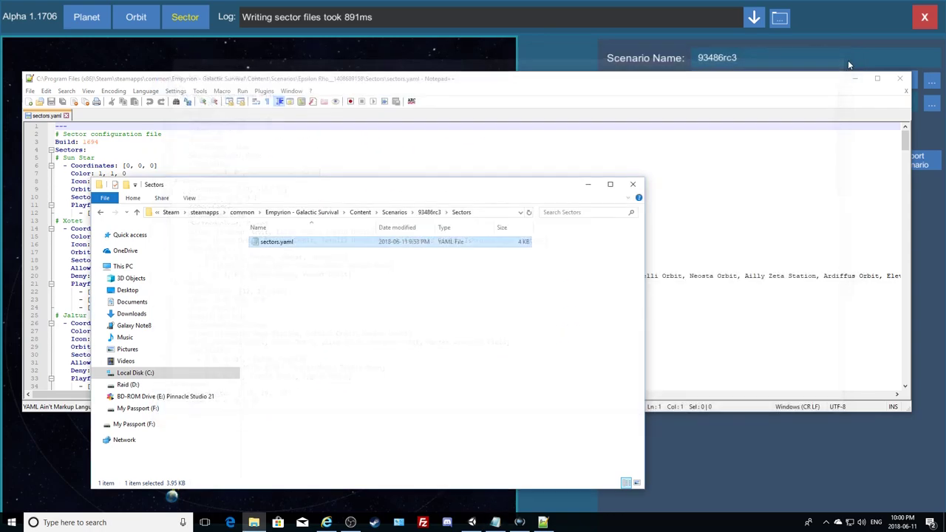
- Open the 93486rc3 sectors.yaml with Edit with Notepad++ from its context menu
{"action": "right_click", "coordinate": [275, 243]}
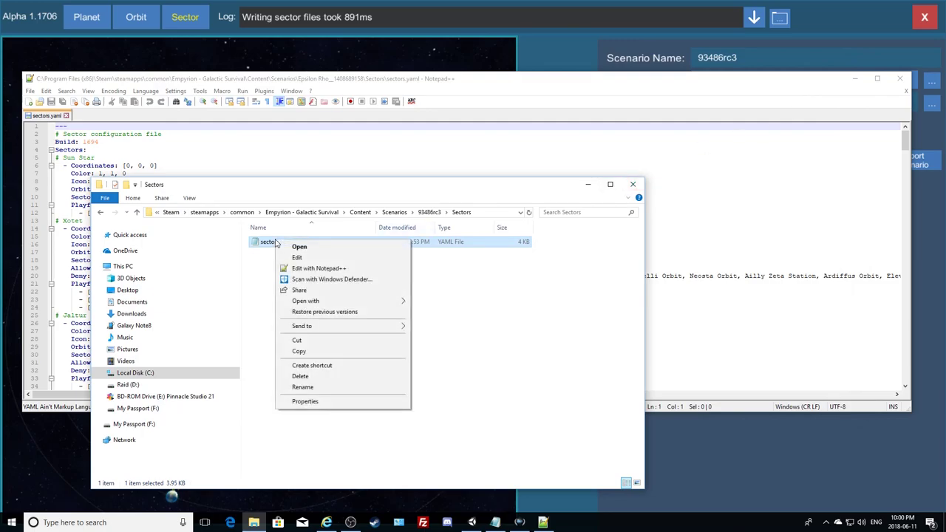
{"action": "left_click", "coordinate": [305, 268]}
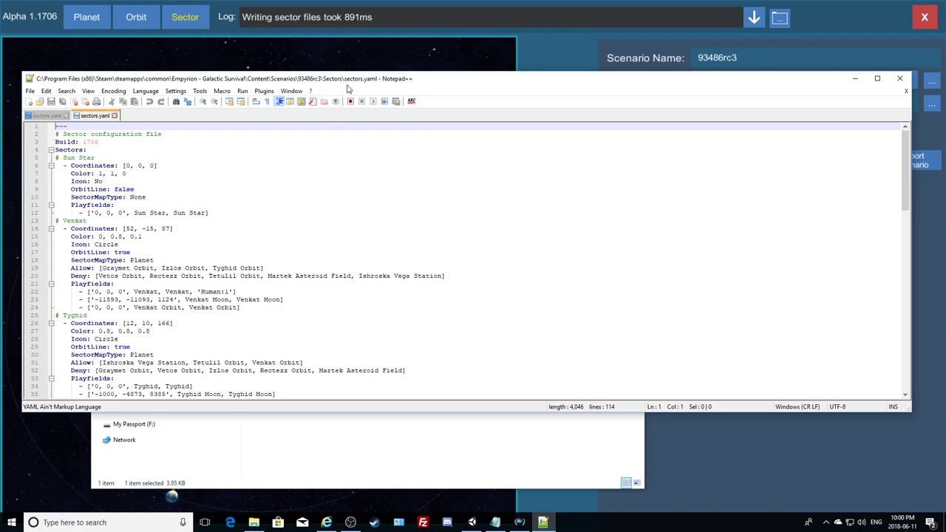
{"action": "left_click", "coordinate": [52, 116]}
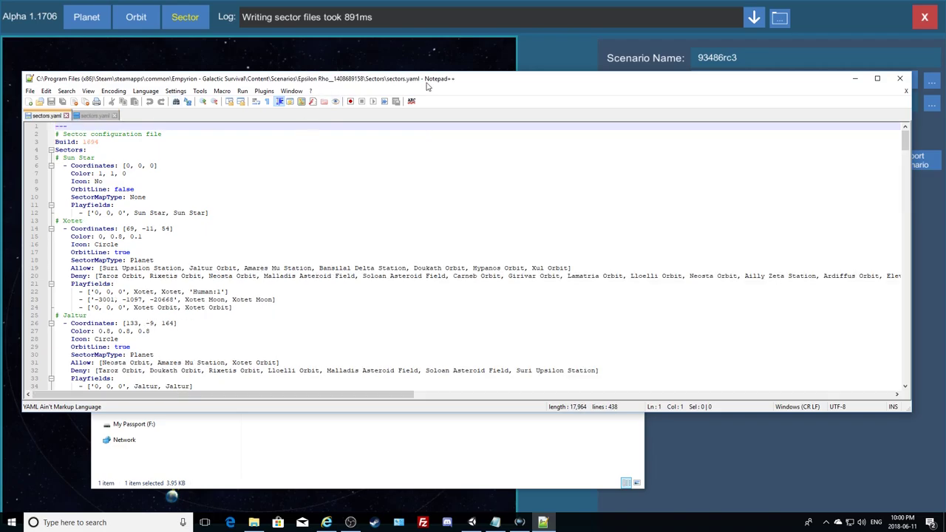
{"action": "left_click", "coordinate": [92, 116]}
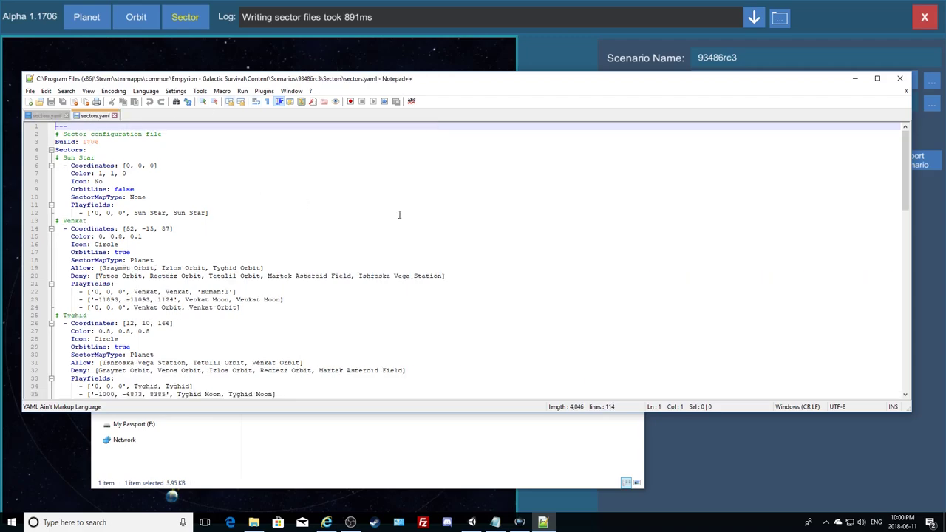
{"action": "left_click", "coordinate": [58, 116]}
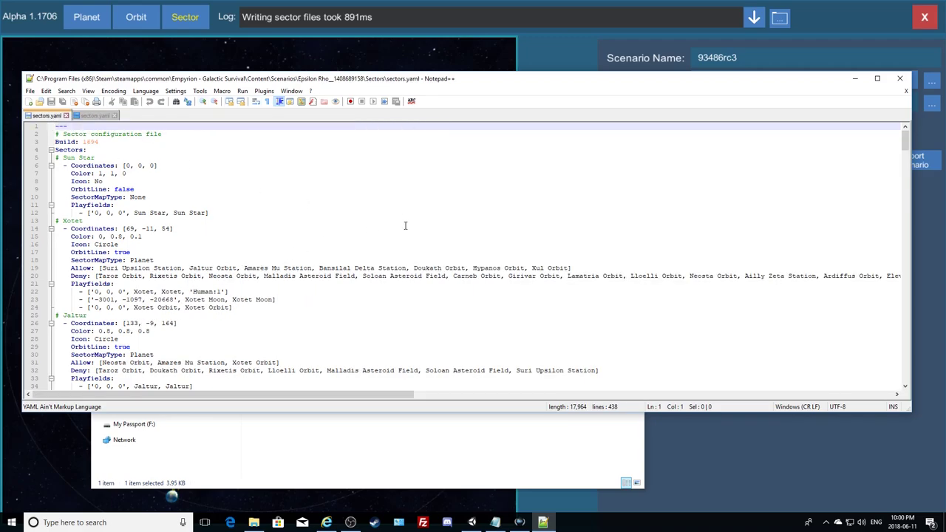
{"action": "left_click", "coordinate": [92, 117]}
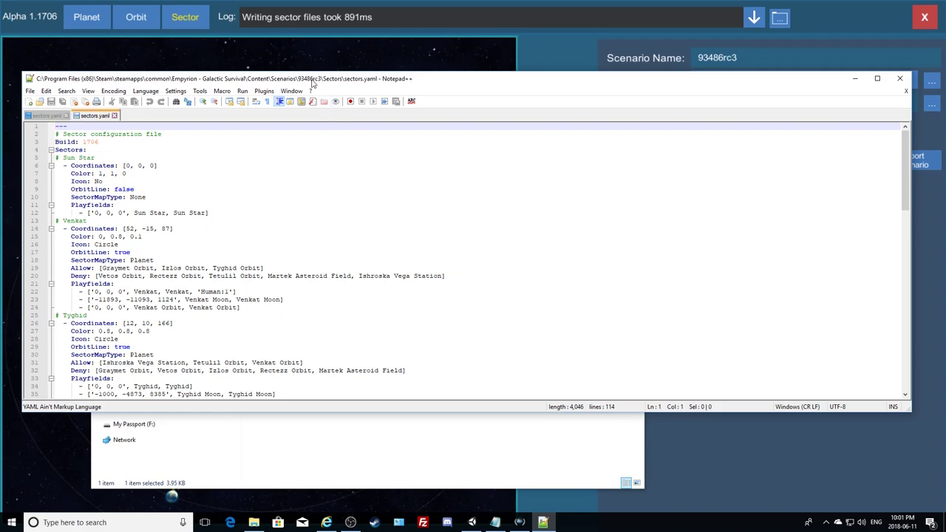
{"action": "left_click", "coordinate": [51, 116]}
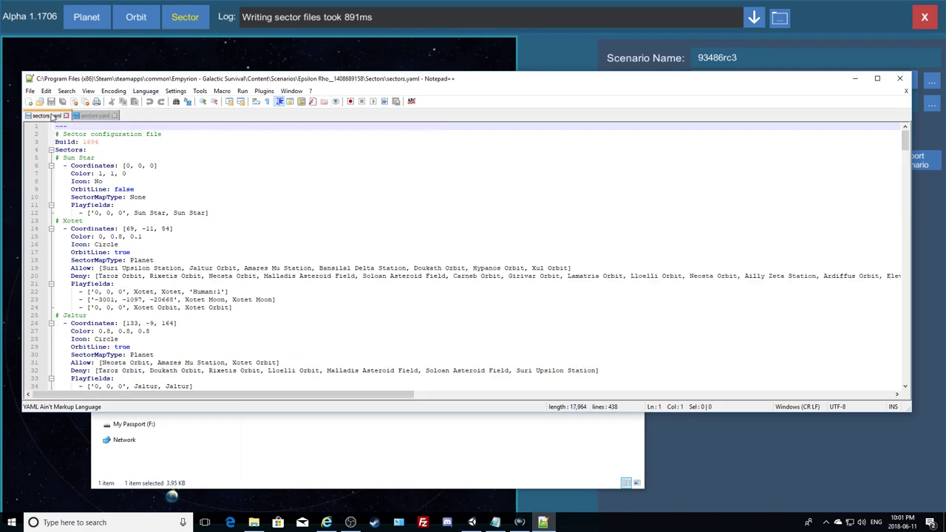
{"action": "left_click", "coordinate": [94, 116]}
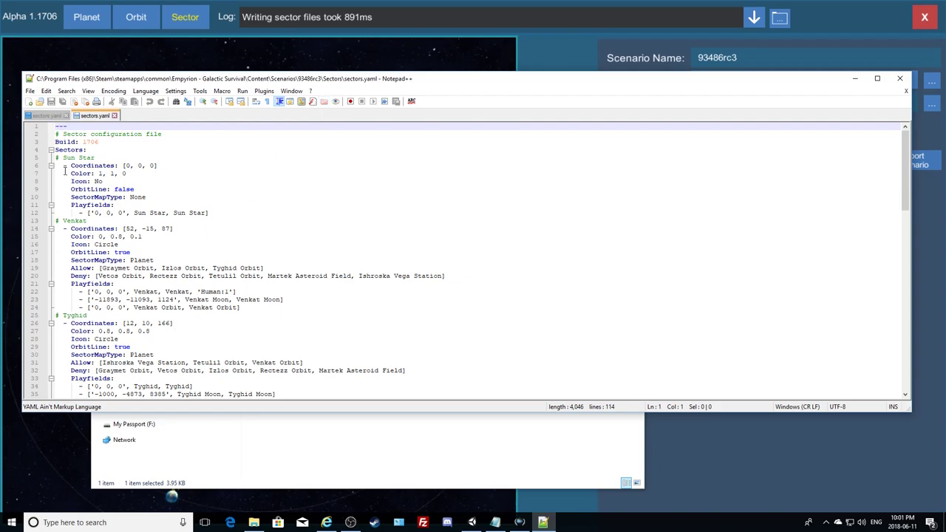
- Select the generated sectors.yaml from line 13 (# Venkat) down to the end at line 114
{"action": "left_click", "coordinate": [56, 221]}
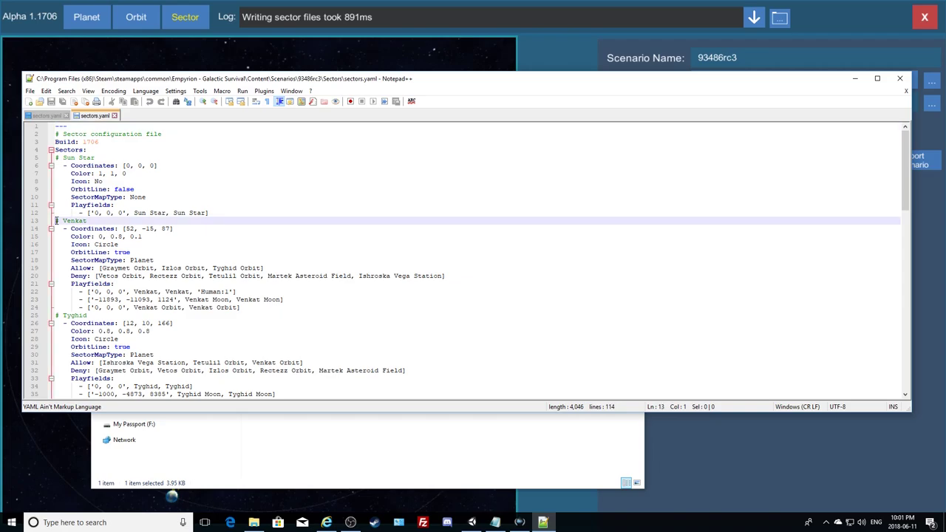
{"action": "left_click_drag", "start_coordinate": [56, 220], "coordinate": [448, 274]}
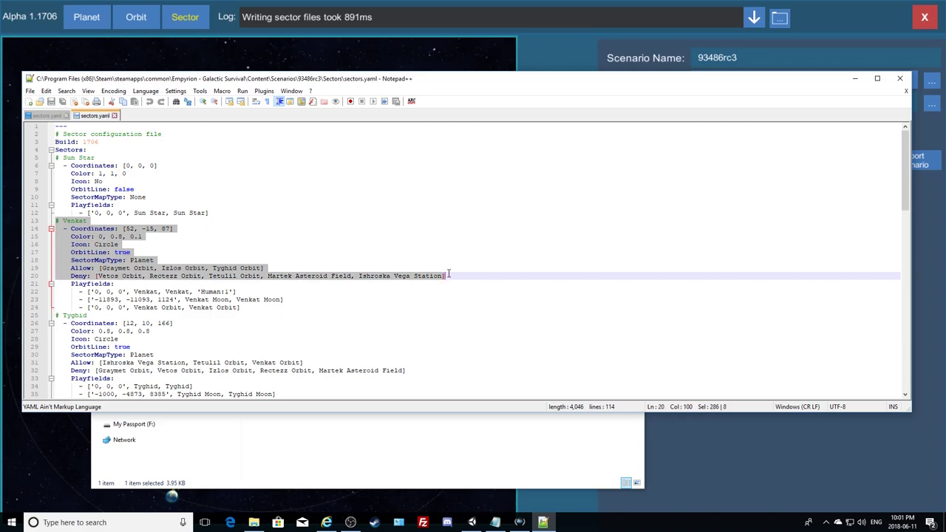
{"action": "left_click_drag", "start_coordinate": [450, 277], "coordinate": [488, 370]}
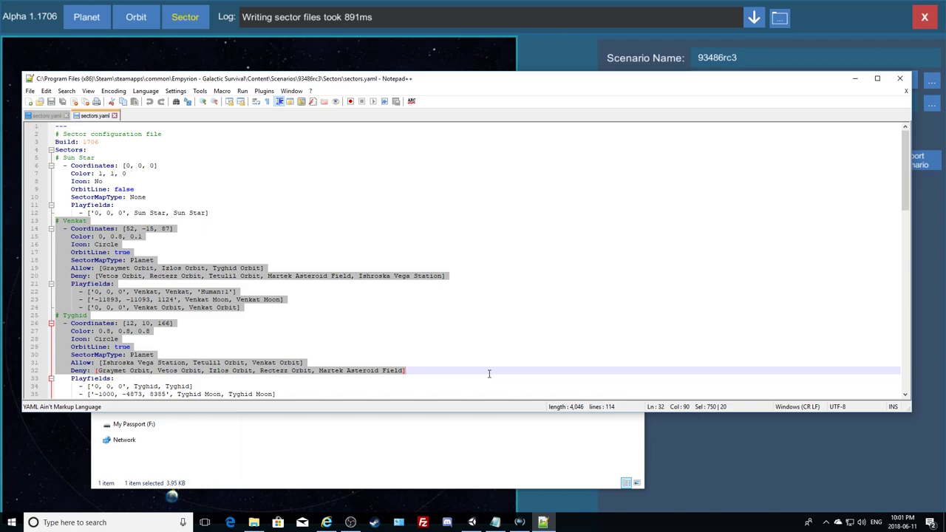
{"action": "left_click_drag", "start_coordinate": [489, 373], "coordinate": [481, 414]}
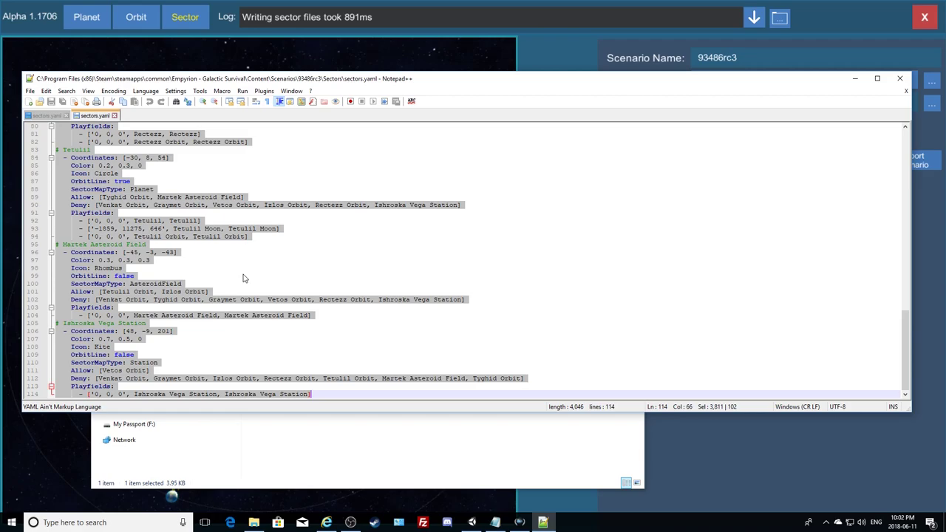
{"action": "scroll", "coordinate": [244, 277], "scroll_direction": "up", "scroll_amount": 13}
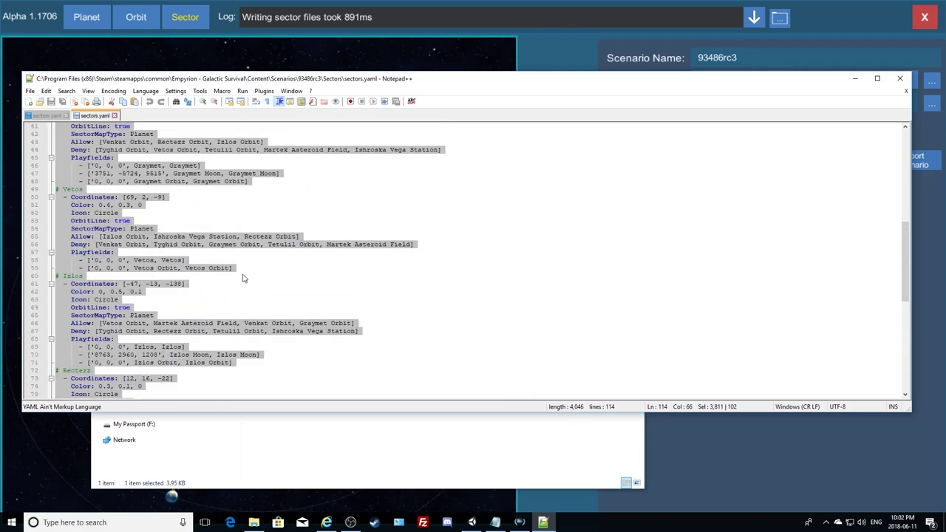
{"action": "scroll", "coordinate": [244, 278], "scroll_direction": "up", "scroll_amount": 13}
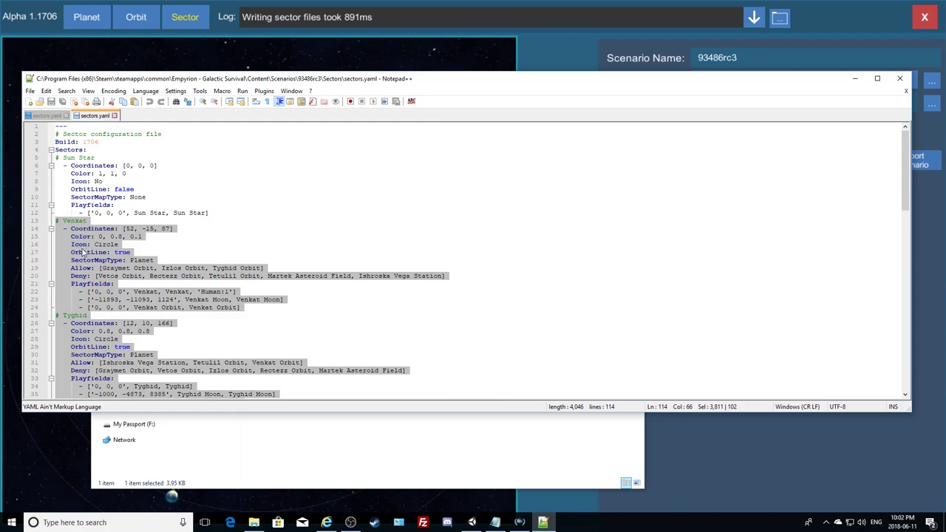
- Add an empty line 439 after the Doukath Mu Station entry in the Epsilon Rho sectors.yaml
{"action": "left_click", "coordinate": [42, 116]}
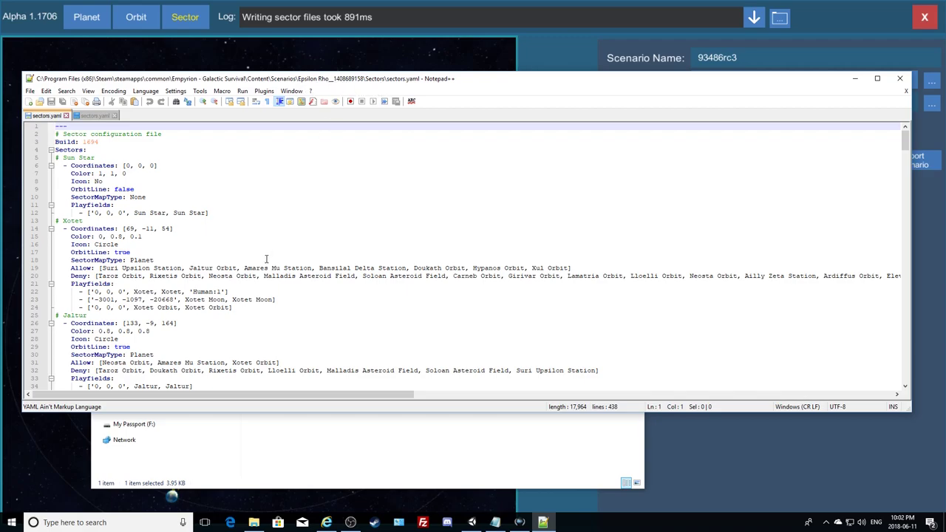
{"action": "scroll", "coordinate": [277, 253], "scroll_direction": "down", "scroll_amount": 6}
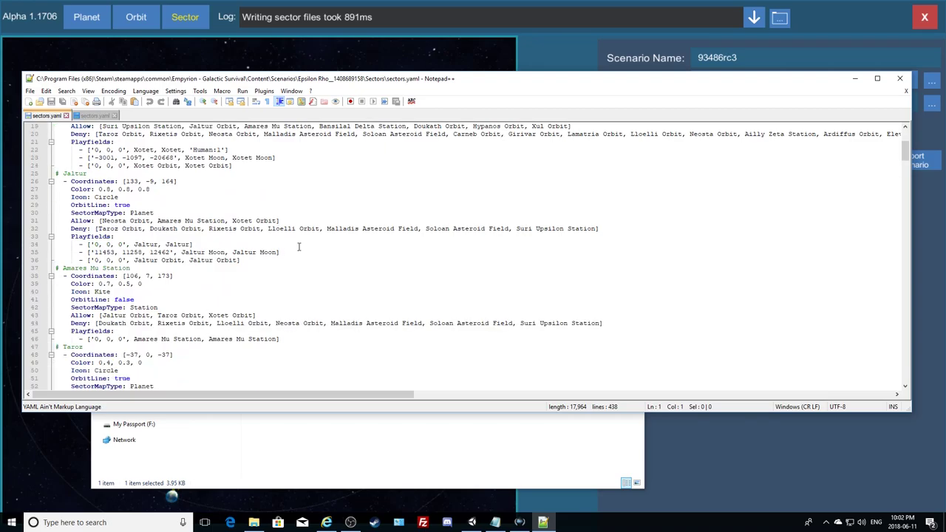
{"action": "left_click_drag", "start_coordinate": [905, 152], "coordinate": [900, 377]}
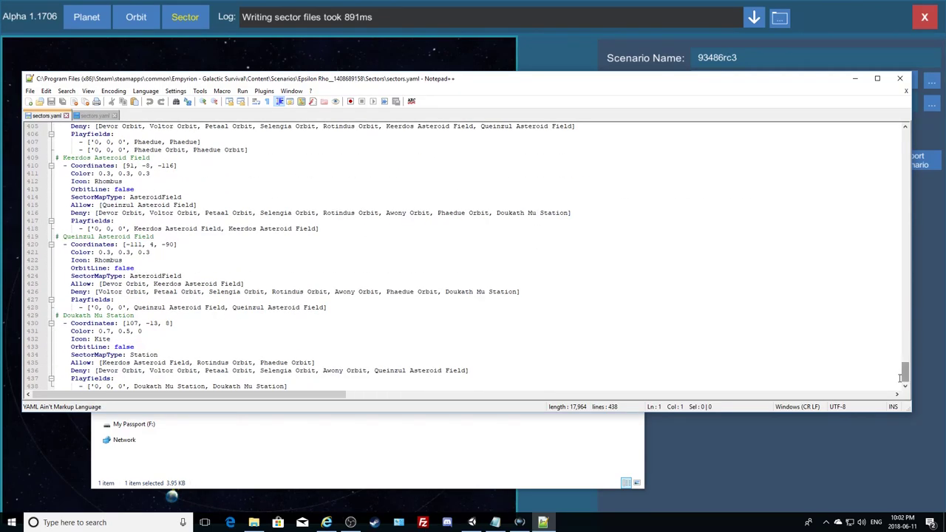
{"action": "left_click", "coordinate": [289, 385]}
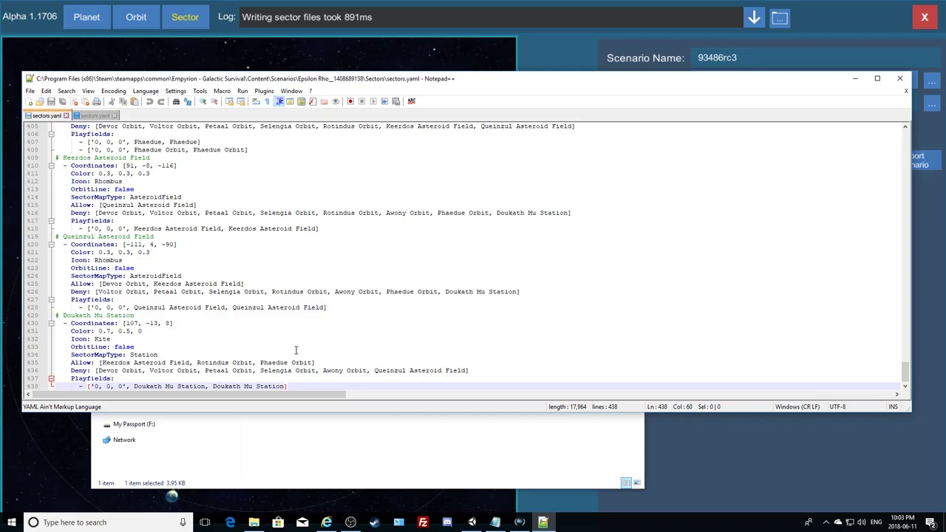
{"action": "key", "text": "Return"}
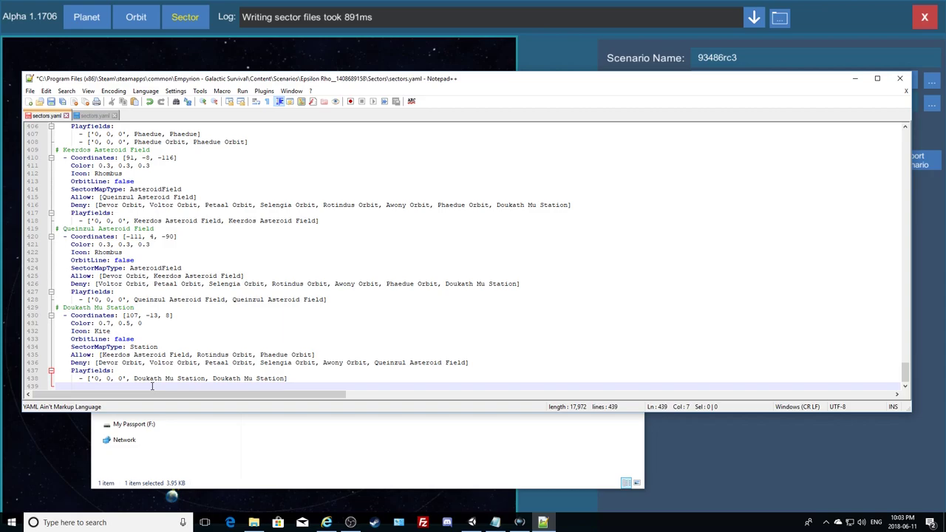
{"action": "key", "text": "ctrl+v"}
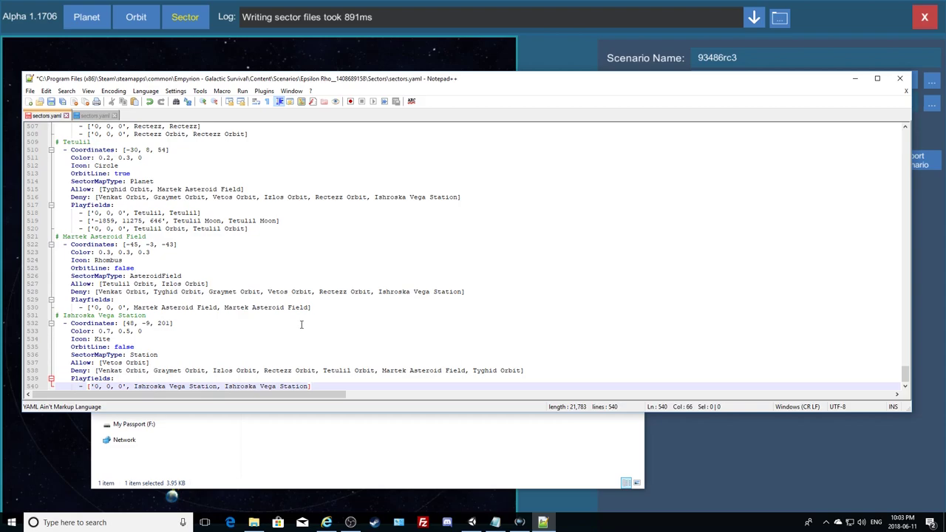
{"action": "scroll", "coordinate": [212, 320], "scroll_direction": "up", "scroll_amount": 12}
{"action": "scroll", "coordinate": [212, 319], "scroll_direction": "up", "scroll_amount": 11}
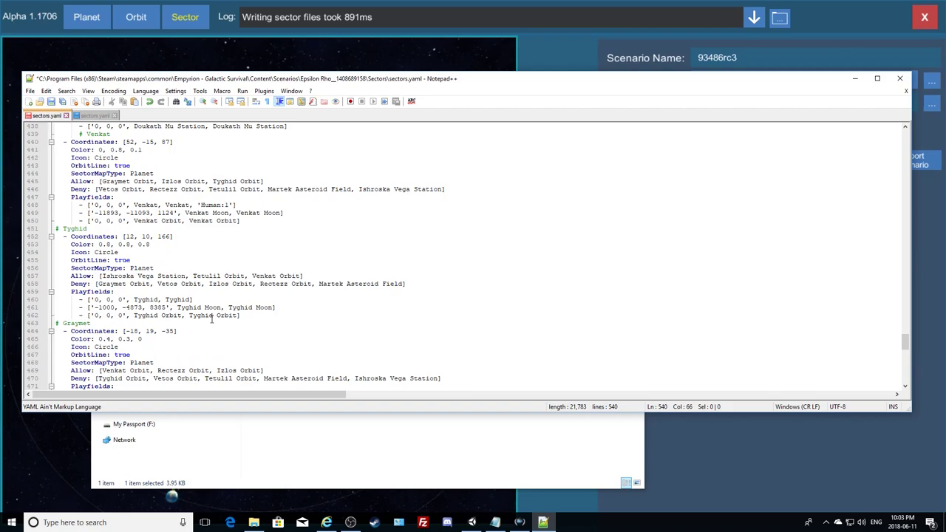
{"action": "scroll", "coordinate": [101, 325], "scroll_direction": "up", "scroll_amount": 6}
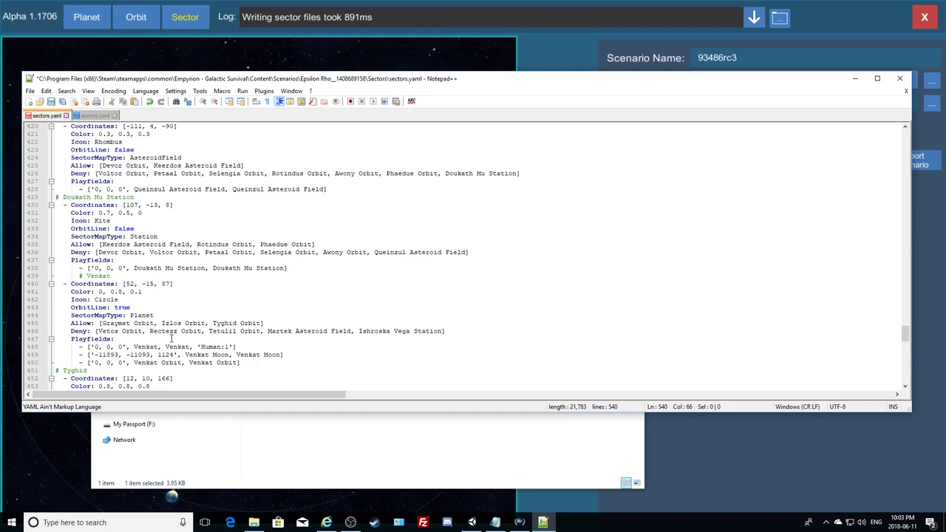
{"action": "scroll", "coordinate": [171, 338], "scroll_direction": "down", "scroll_amount": 10}
{"action": "scroll", "coordinate": [170, 337], "scroll_direction": "down", "scroll_amount": 19}
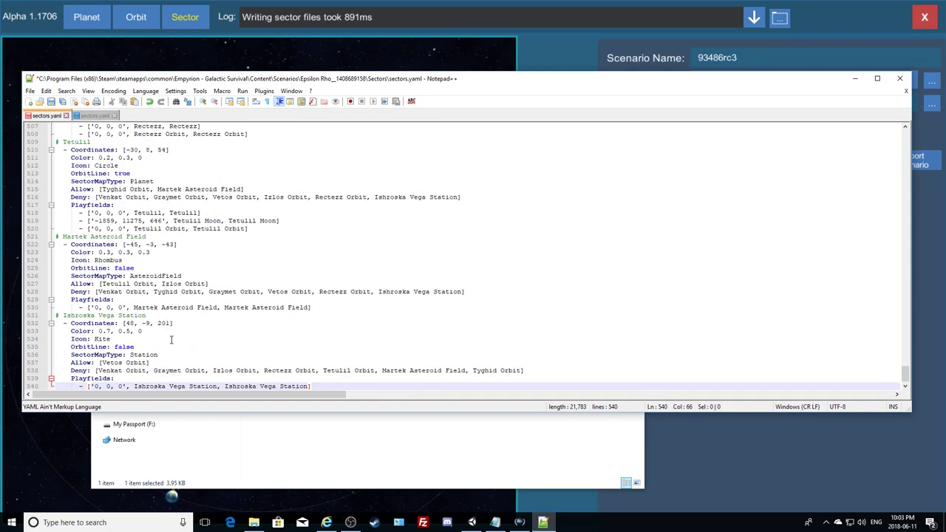
{"action": "scroll", "coordinate": [119, 310], "scroll_direction": "up", "scroll_amount": 9}
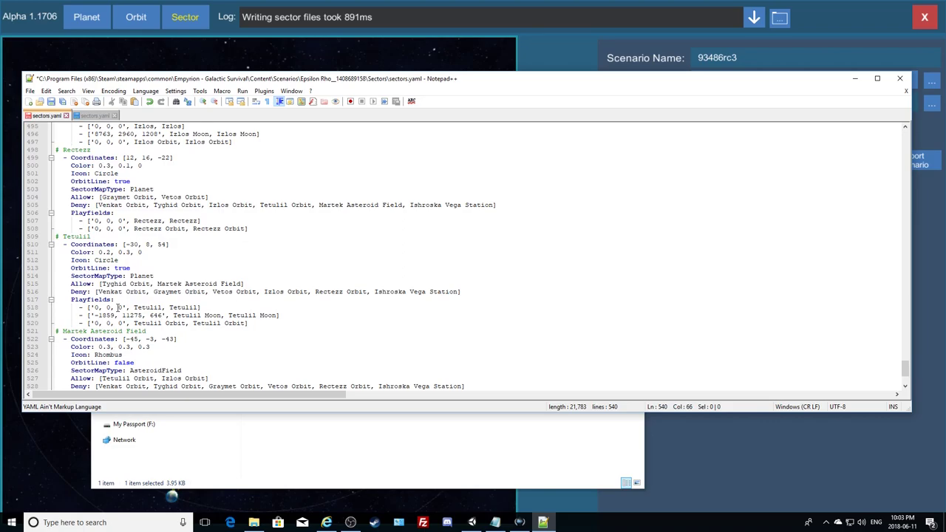
{"action": "scroll", "coordinate": [119, 310], "scroll_direction": "up", "scroll_amount": 15}
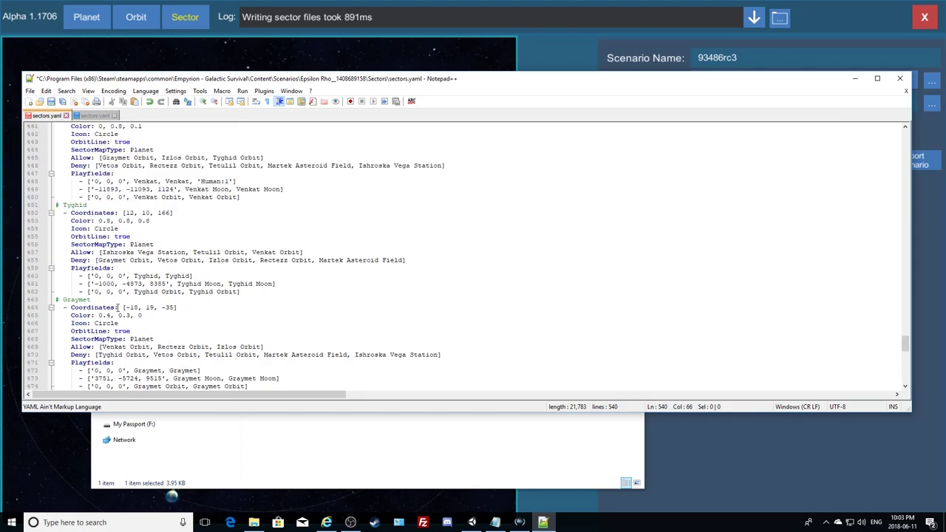
{"action": "scroll", "coordinate": [119, 307], "scroll_direction": "up", "scroll_amount": 3}
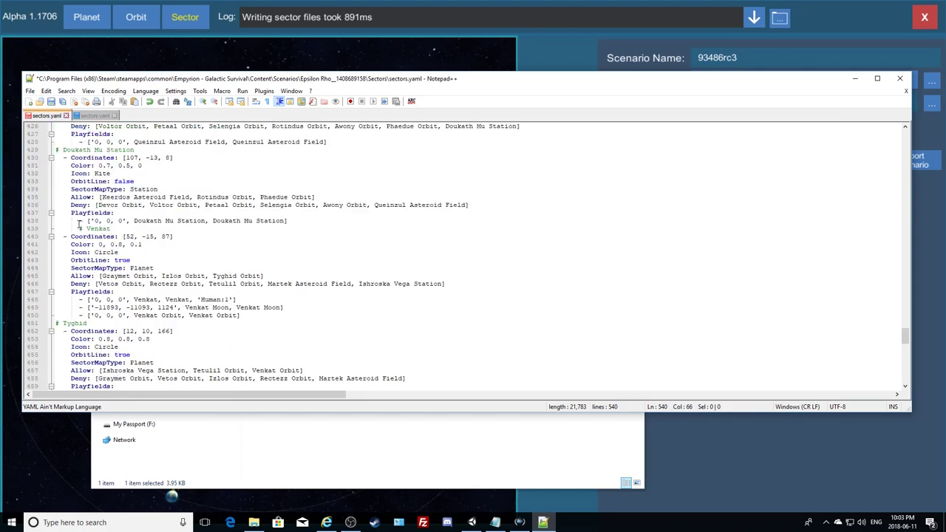
{"action": "left_click", "coordinate": [79, 228]}
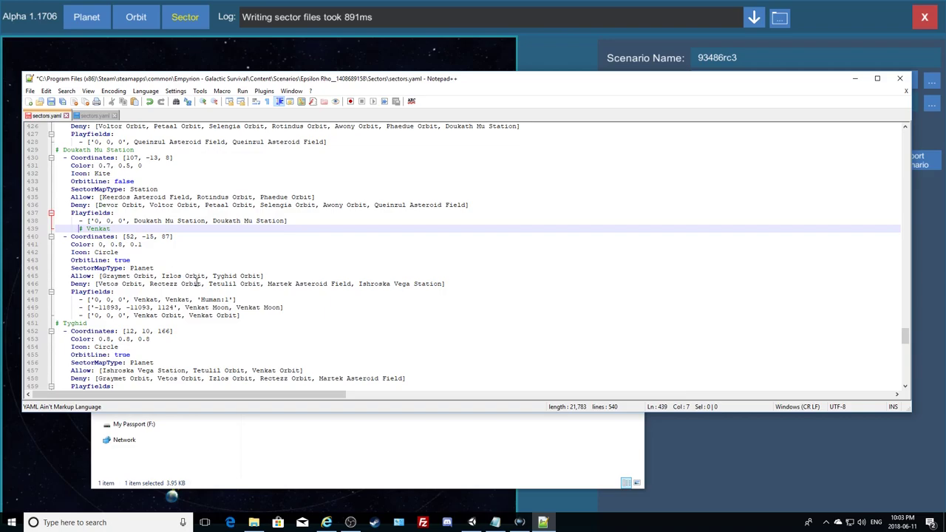
{"action": "key", "text": "BackSpace"}
{"action": "key", "text": "BackSpace"}
{"action": "key", "text": "BackSpace"}
{"action": "key", "text": "BackSpace"}
{"action": "key", "text": "BackSpace"}
{"action": "key", "text": "BackSpace"}
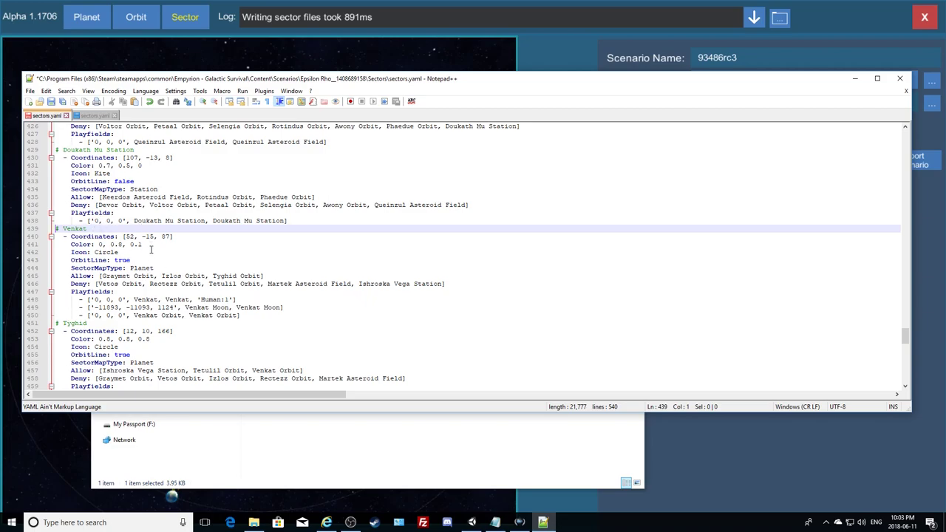
{"action": "scroll", "coordinate": [127, 281], "scroll_direction": "down", "scroll_amount": 1}
{"action": "scroll", "coordinate": [127, 281], "scroll_direction": "down", "scroll_amount": 2}
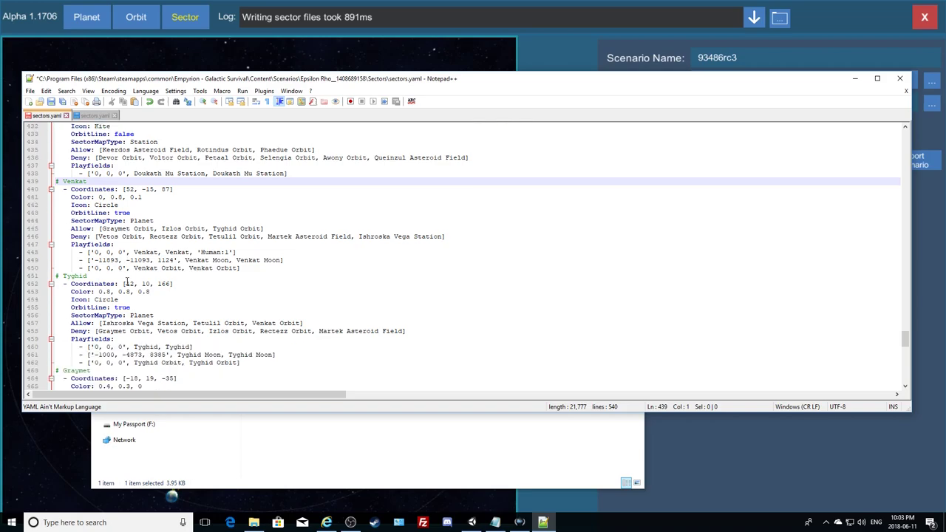
{"action": "scroll", "coordinate": [127, 280], "scroll_direction": "down", "scroll_amount": 3}
{"action": "scroll", "coordinate": [127, 283], "scroll_direction": "down", "scroll_amount": 7}
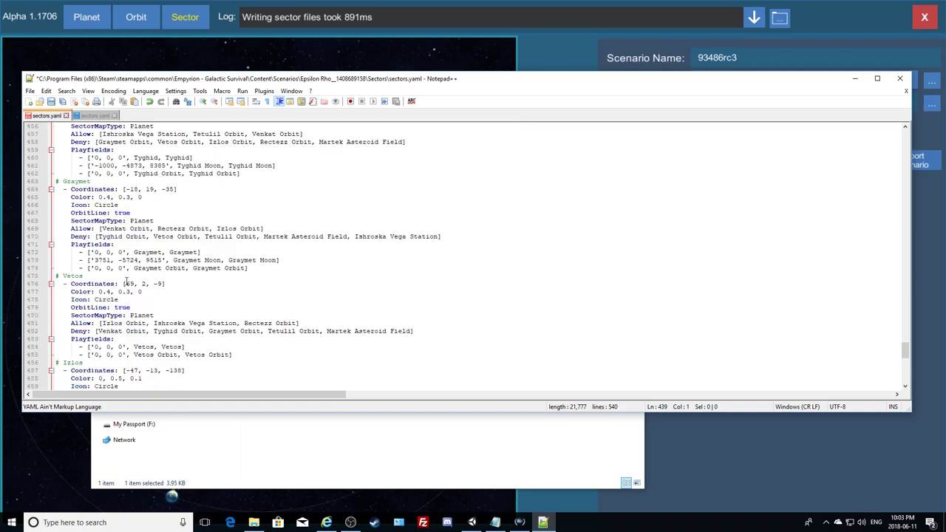
{"action": "scroll", "coordinate": [127, 283], "scroll_direction": "down", "scroll_amount": 14}
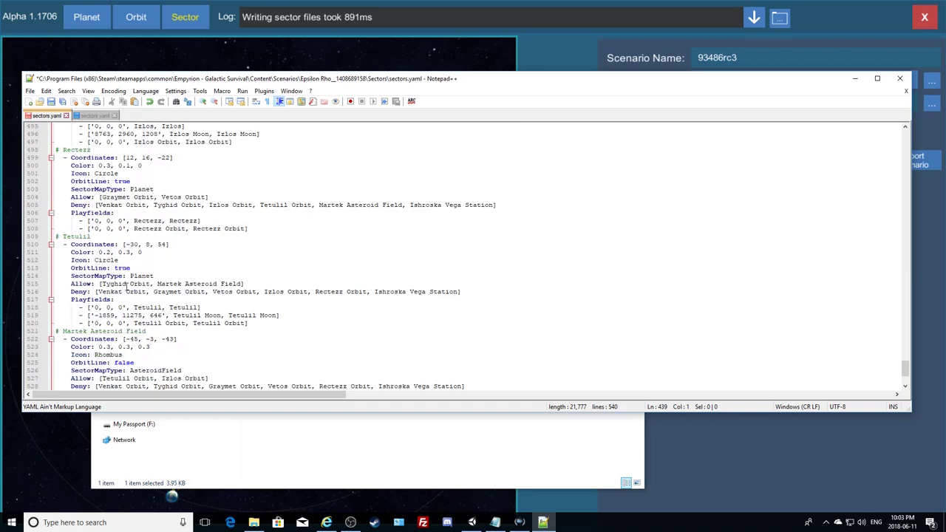
{"action": "scroll", "coordinate": [127, 284], "scroll_direction": "up", "scroll_amount": 18}
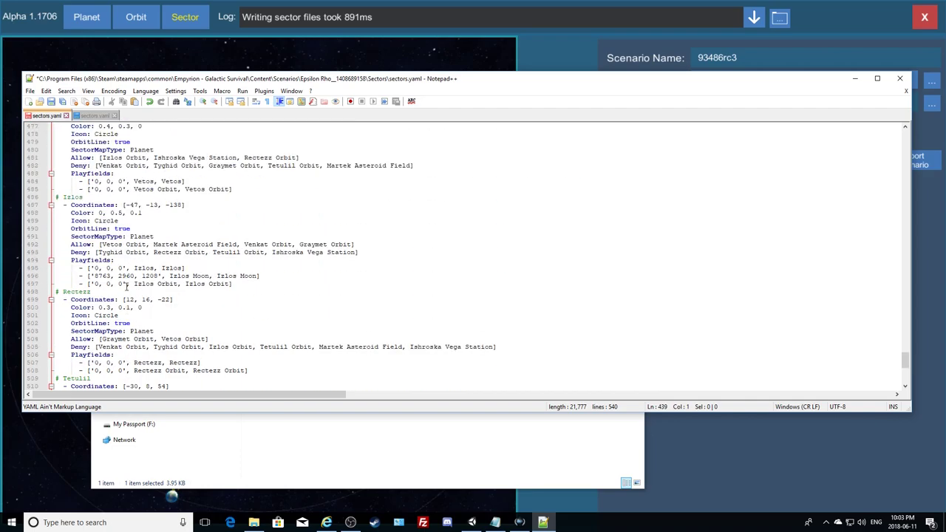
{"action": "scroll", "coordinate": [127, 285], "scroll_direction": "up", "scroll_amount": 10}
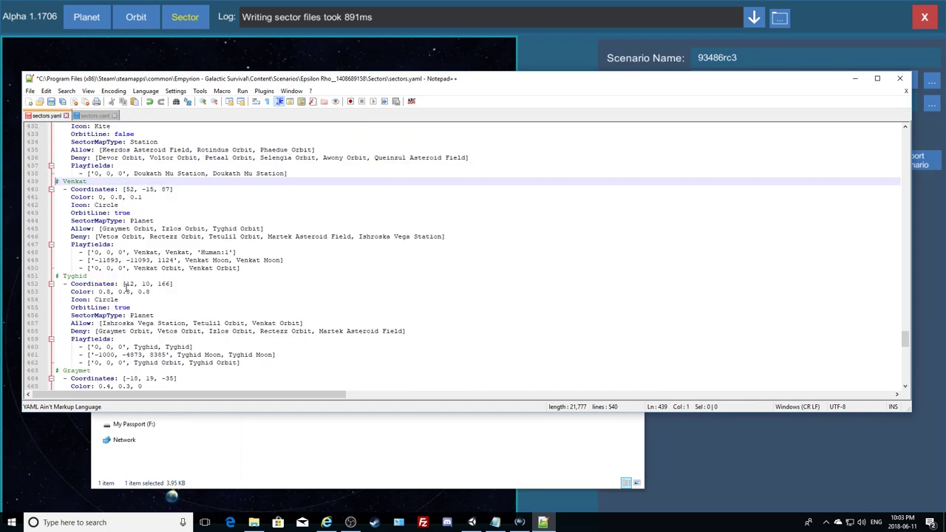
{"action": "scroll", "coordinate": [127, 286], "scroll_direction": "up", "scroll_amount": 2}
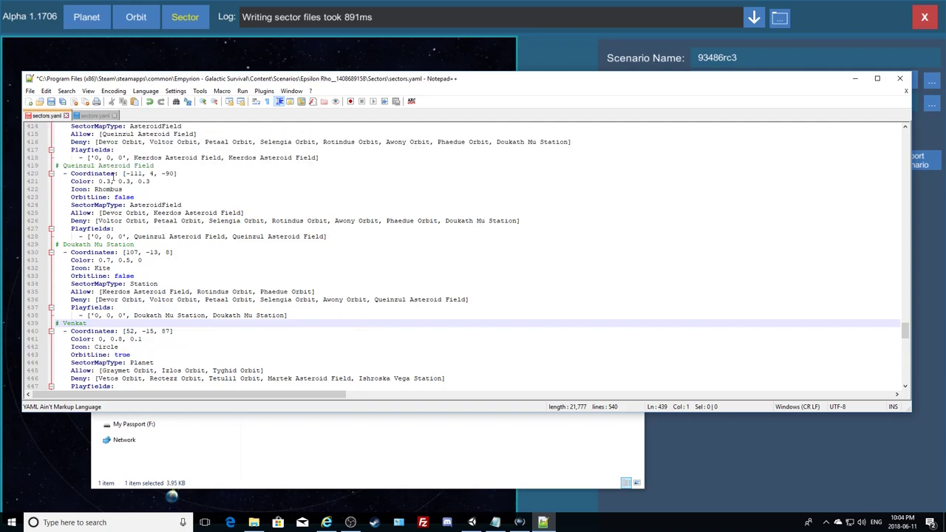
{"action": "scroll", "coordinate": [127, 287], "scroll_direction": "down", "scroll_amount": 3}
{"action": "scroll", "coordinate": [118, 270], "scroll_direction": "down", "scroll_amount": 19}
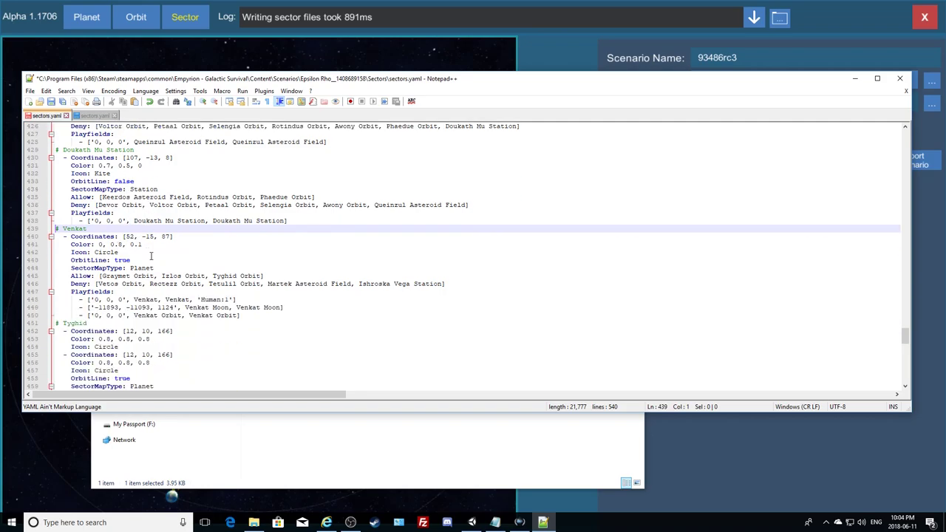
{"action": "scroll", "coordinate": [154, 277], "scroll_direction": "down", "scroll_amount": 9}
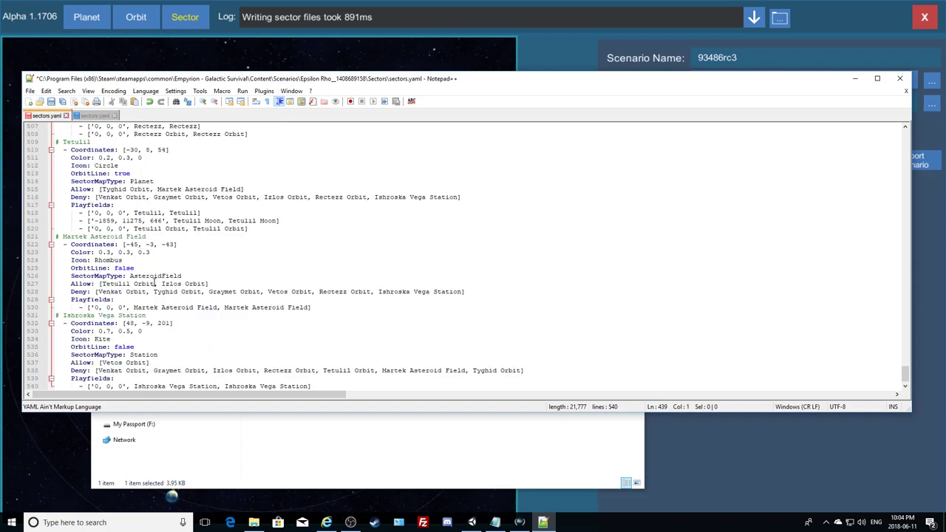
{"action": "scroll", "coordinate": [153, 284], "scroll_direction": "up", "scroll_amount": 14}
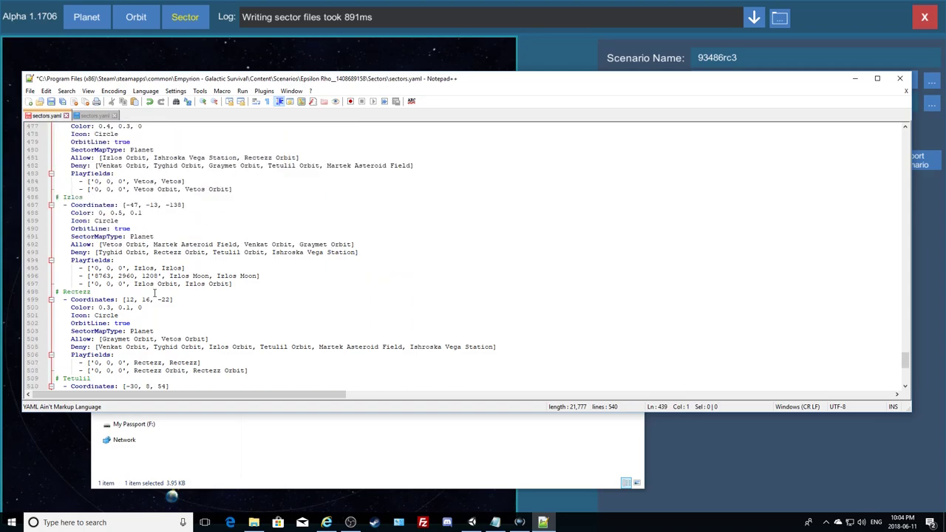
{"action": "scroll", "coordinate": [154, 294], "scroll_direction": "up", "scroll_amount": 10}
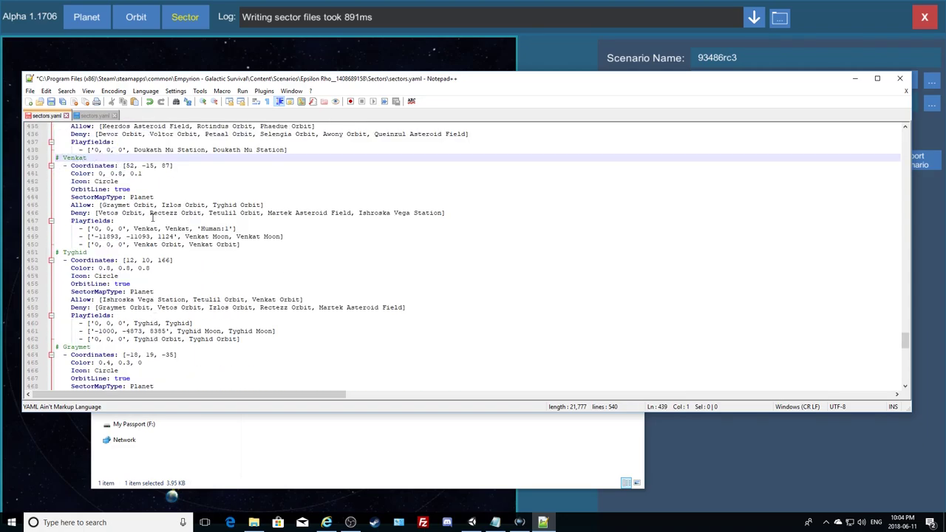
{"action": "scroll", "coordinate": [164, 229], "scroll_direction": "down", "scroll_amount": 8}
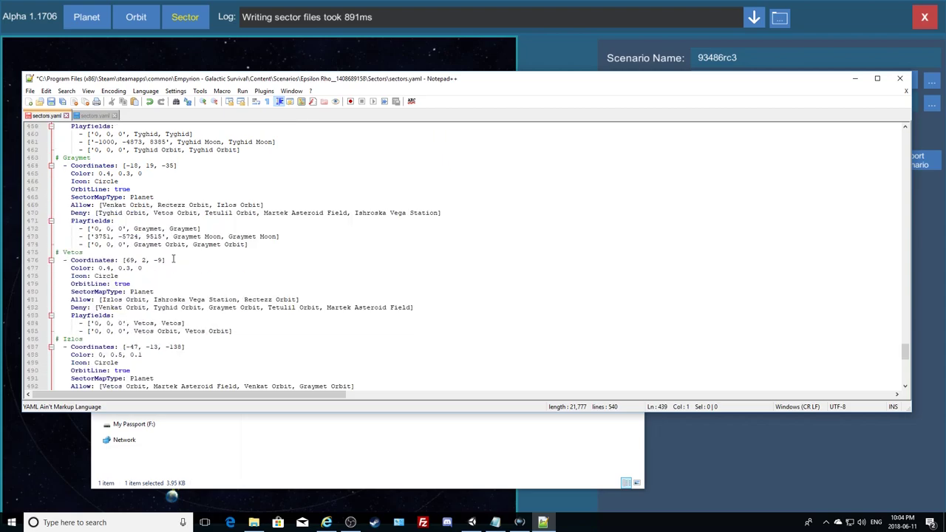
{"action": "scroll", "coordinate": [172, 258], "scroll_direction": "down", "scroll_amount": 12}
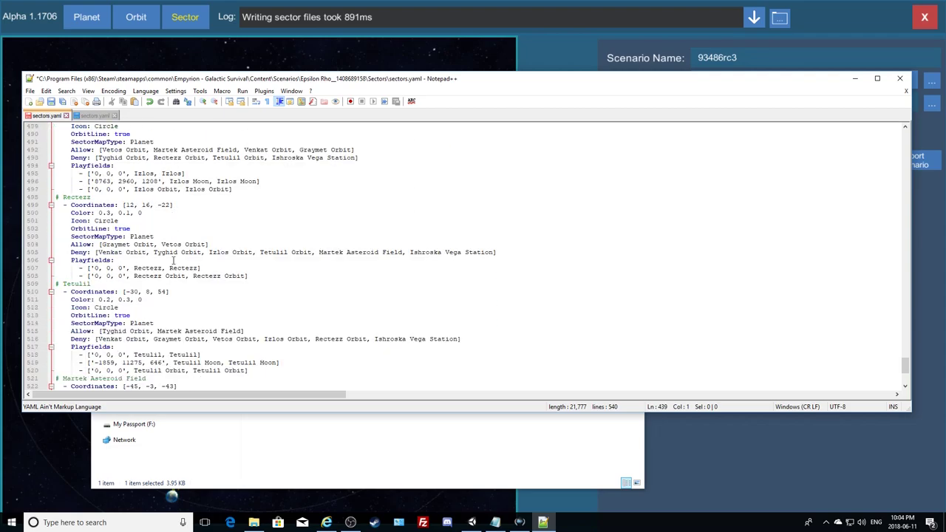
{"action": "scroll", "coordinate": [173, 260], "scroll_direction": "down", "scroll_amount": 1}
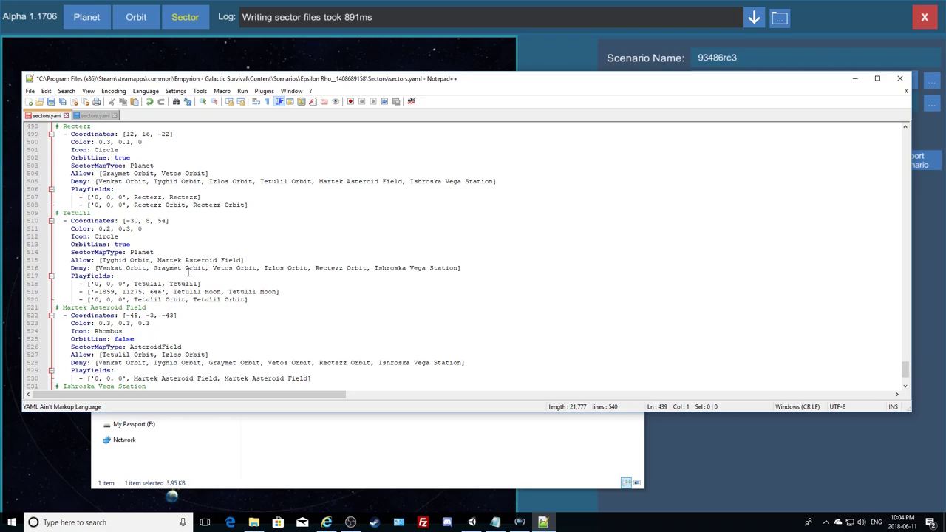
{"action": "scroll", "coordinate": [188, 273], "scroll_direction": "down", "scroll_amount": 2}
{"action": "scroll", "coordinate": [189, 275], "scroll_direction": "down", "scroll_amount": 1}
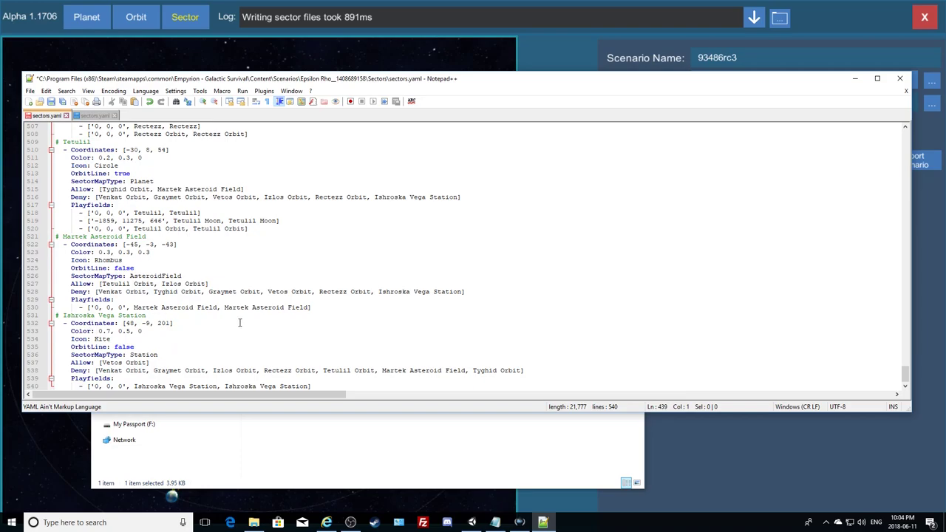
{"action": "scroll", "coordinate": [197, 307], "scroll_direction": "up", "scroll_amount": 20}
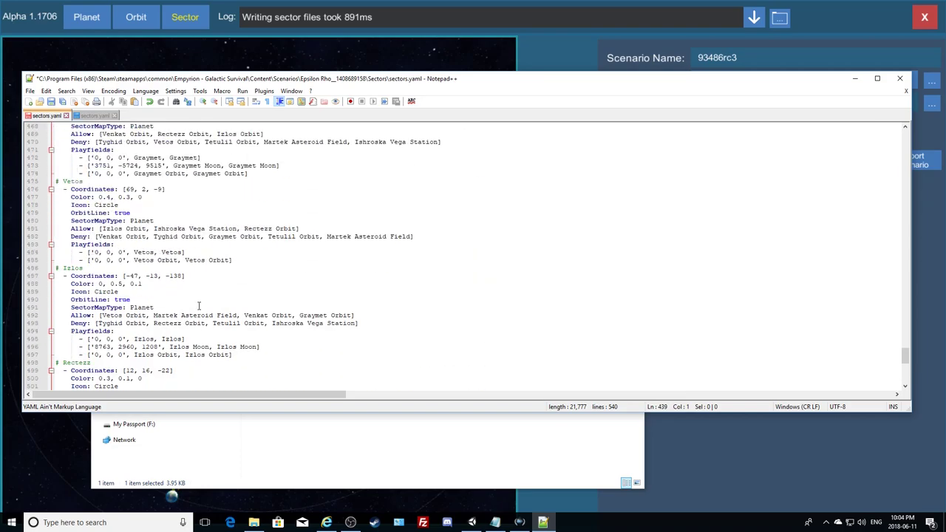
{"action": "scroll", "coordinate": [198, 306], "scroll_direction": "up", "scroll_amount": 9}
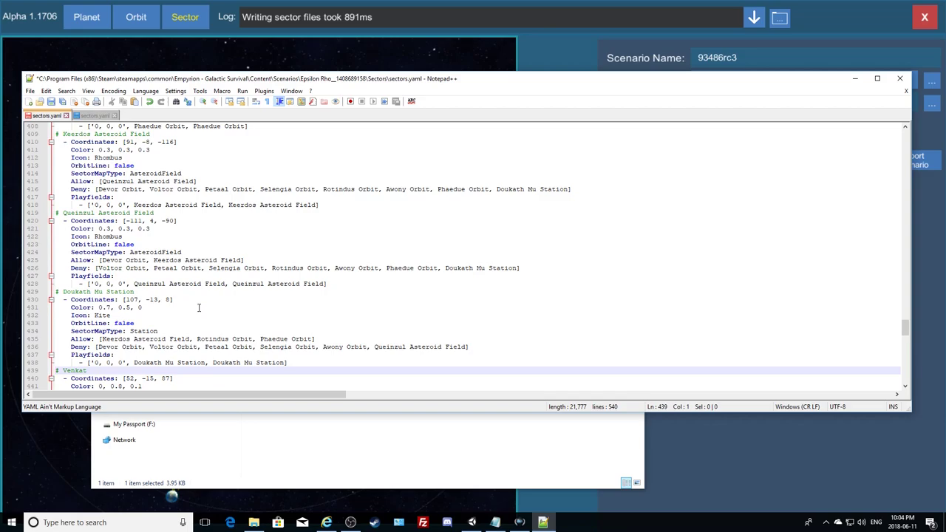
{"action": "scroll", "coordinate": [198, 306], "scroll_direction": "up", "scroll_amount": 1}
{"action": "scroll", "coordinate": [198, 306], "scroll_direction": "up", "scroll_amount": 11}
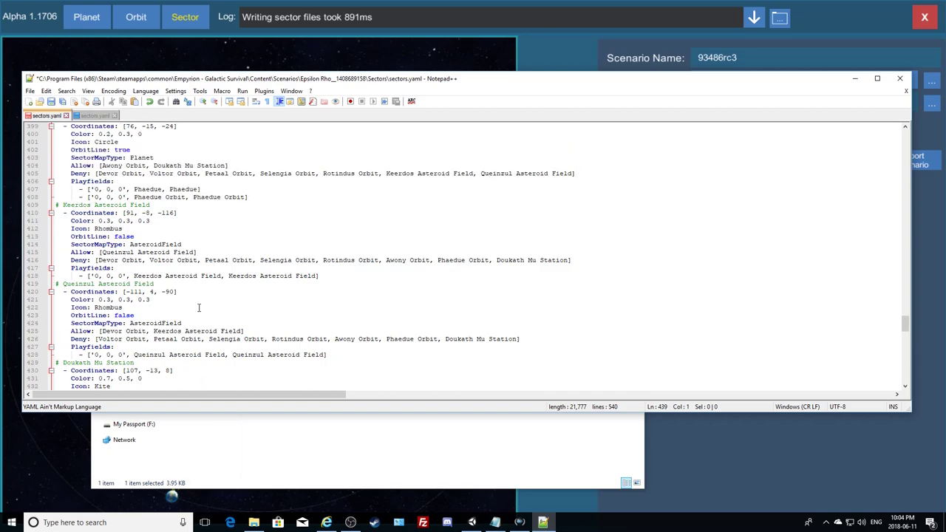
{"action": "scroll", "coordinate": [198, 306], "scroll_direction": "up", "scroll_amount": 12}
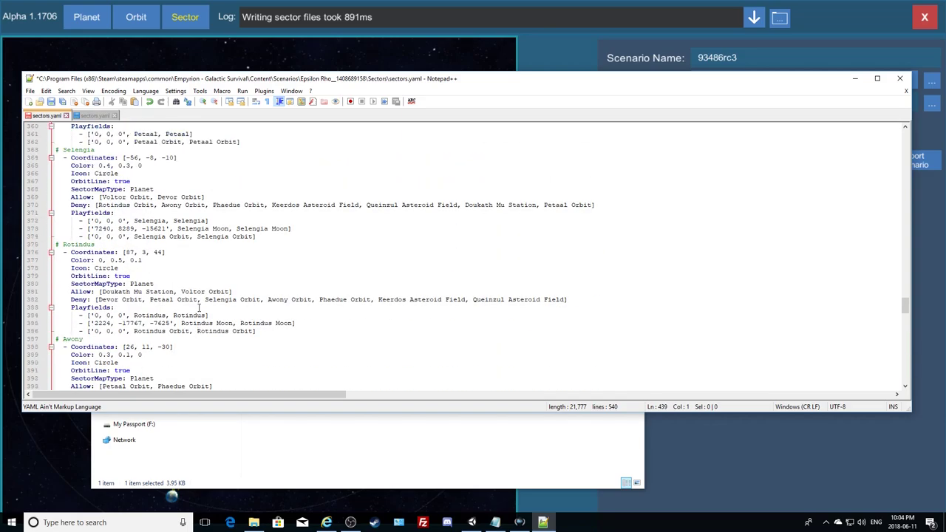
{"action": "scroll", "coordinate": [198, 307], "scroll_direction": "up", "scroll_amount": 13}
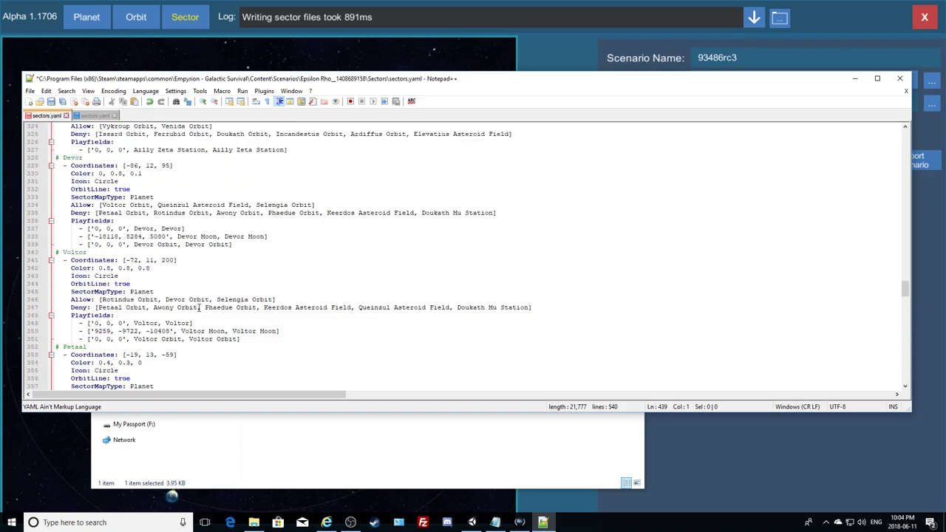
{"action": "scroll", "coordinate": [198, 307], "scroll_direction": "up", "scroll_amount": 1}
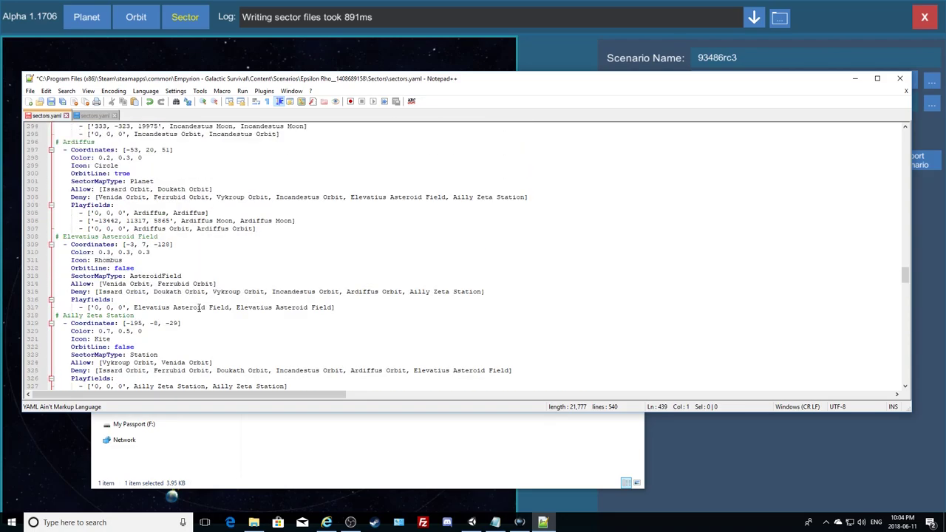
{"action": "scroll", "coordinate": [198, 306], "scroll_direction": "up", "scroll_amount": 12}
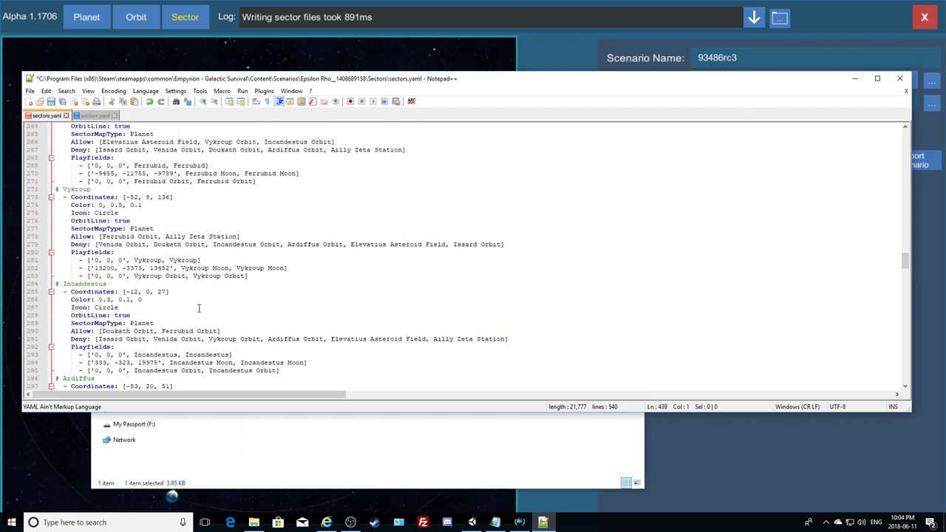
{"action": "scroll", "coordinate": [198, 307], "scroll_direction": "up", "scroll_amount": 12}
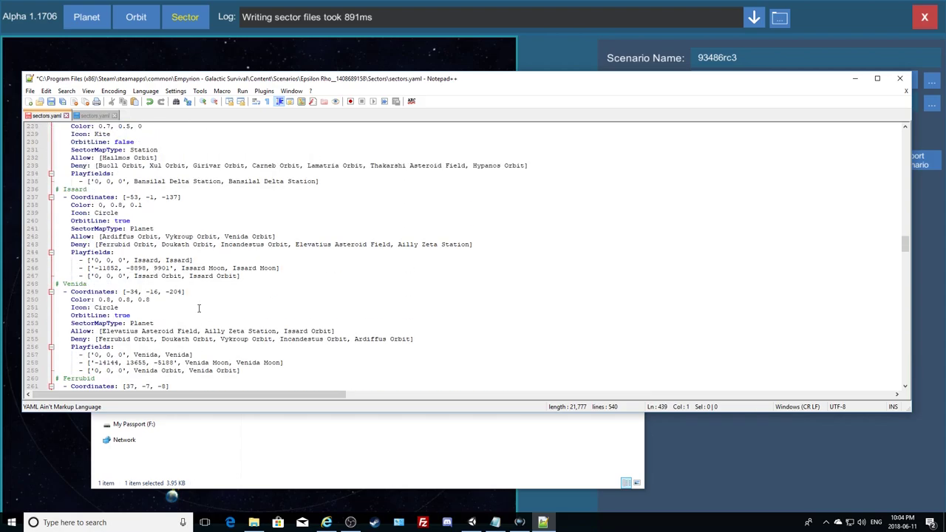
{"action": "scroll", "coordinate": [198, 307], "scroll_direction": "up", "scroll_amount": 5}
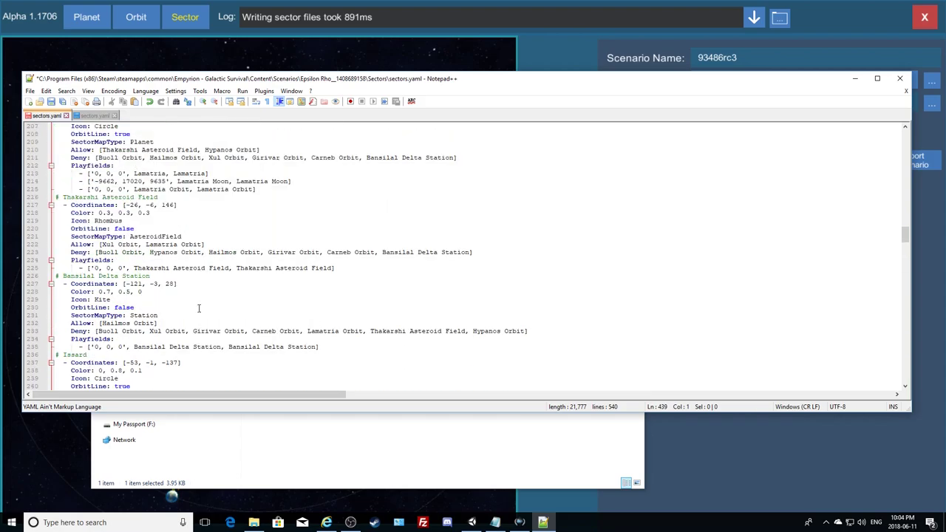
{"action": "scroll", "coordinate": [198, 307], "scroll_direction": "up", "scroll_amount": 11}
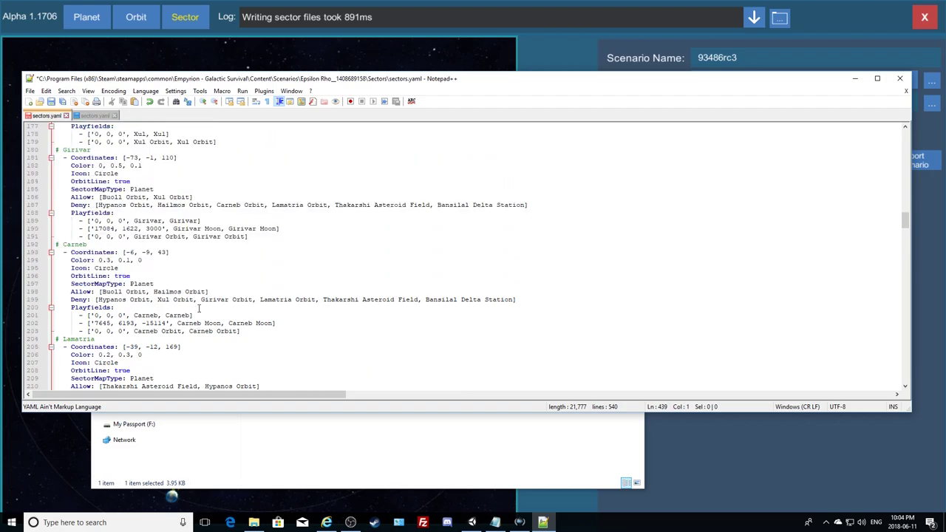
{"action": "scroll", "coordinate": [198, 307], "scroll_direction": "up", "scroll_amount": 16}
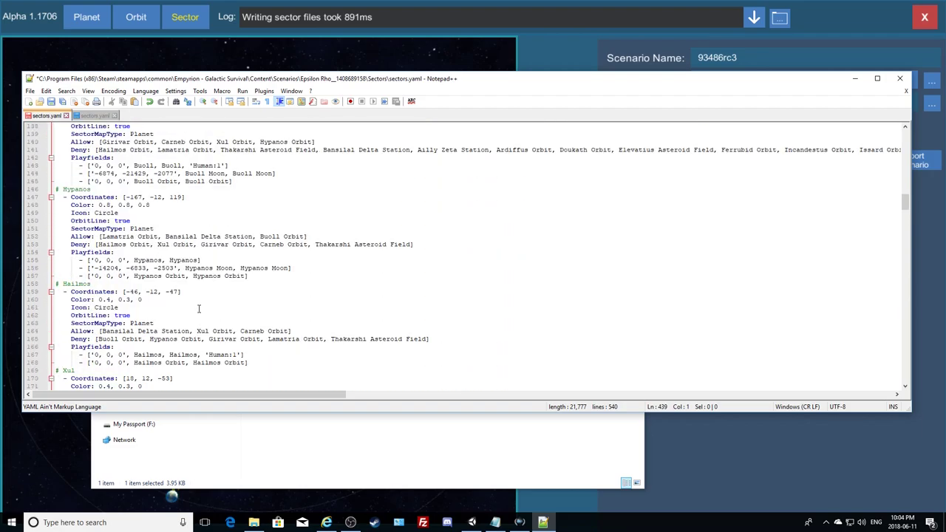
{"action": "scroll", "coordinate": [198, 308], "scroll_direction": "up", "scroll_amount": 8}
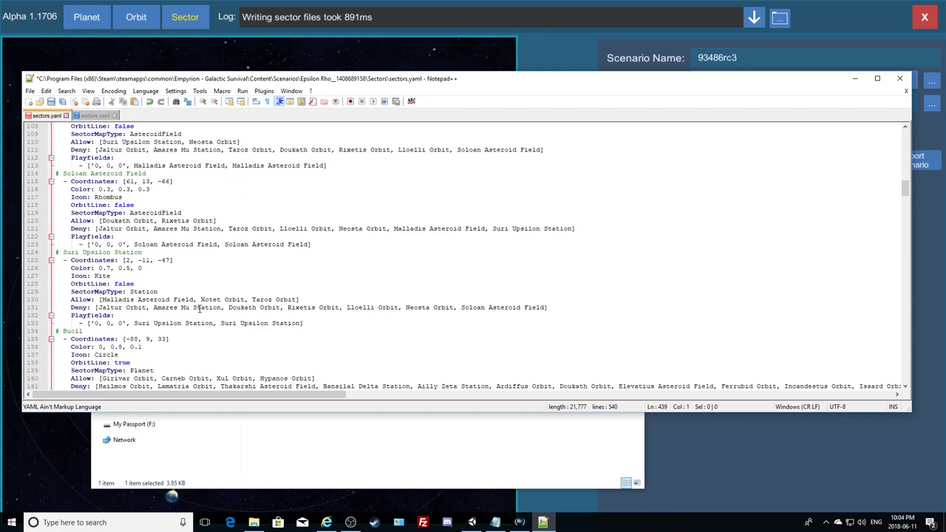
{"action": "scroll", "coordinate": [199, 309], "scroll_direction": "up", "scroll_amount": 8}
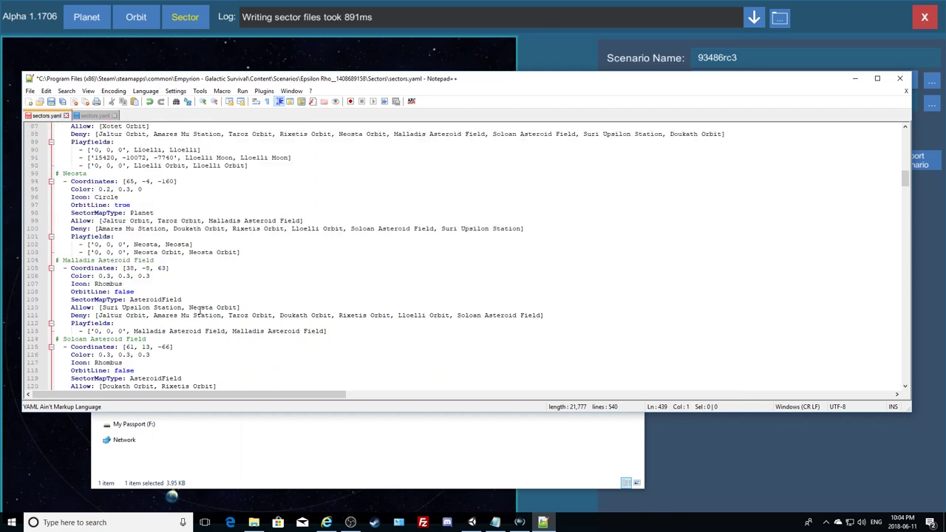
{"action": "scroll", "coordinate": [198, 313], "scroll_direction": "up", "scroll_amount": 10}
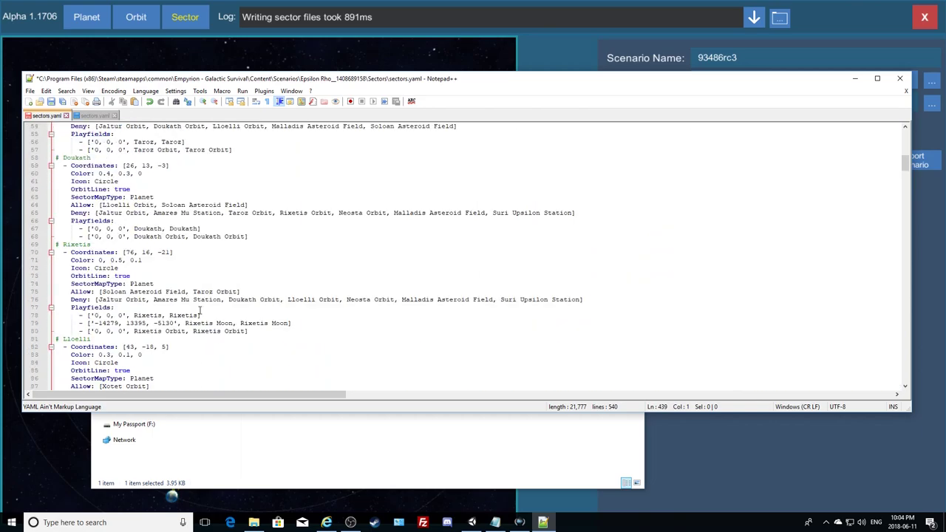
{"action": "scroll", "coordinate": [199, 310], "scroll_direction": "up", "scroll_amount": 6}
{"action": "scroll", "coordinate": [199, 311], "scroll_direction": "up", "scroll_amount": 8}
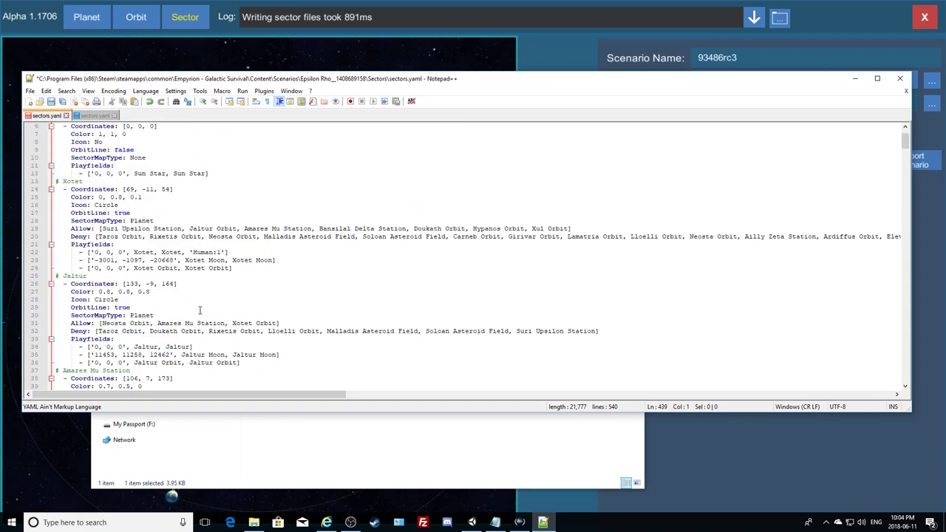
{"action": "scroll", "coordinate": [199, 311], "scroll_direction": "up", "scroll_amount": 2}
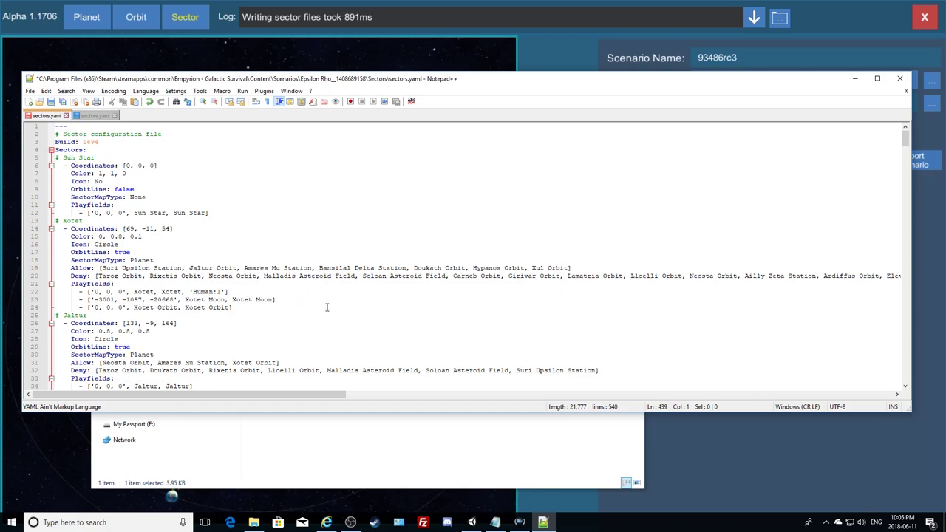
{"action": "scroll", "coordinate": [326, 307], "scroll_direction": "down", "scroll_amount": 15}
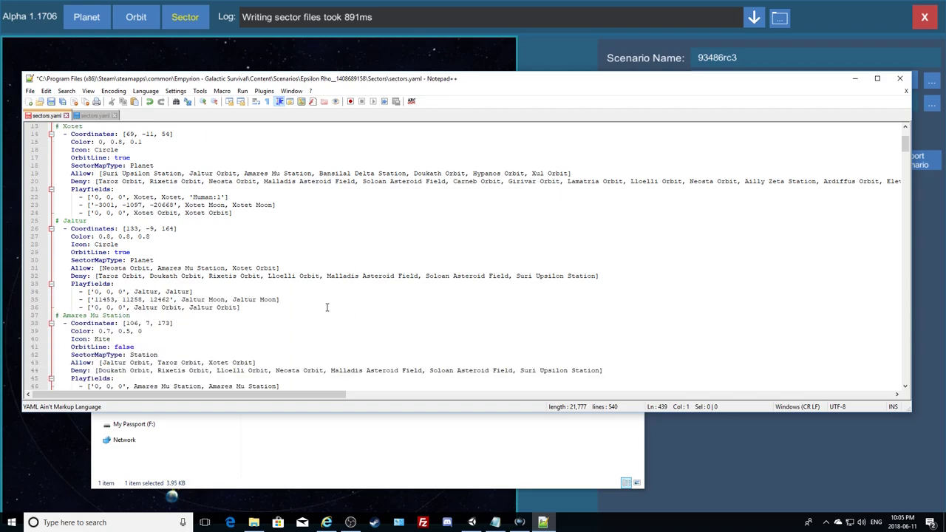
{"action": "scroll", "coordinate": [326, 306], "scroll_direction": "down", "scroll_amount": 20}
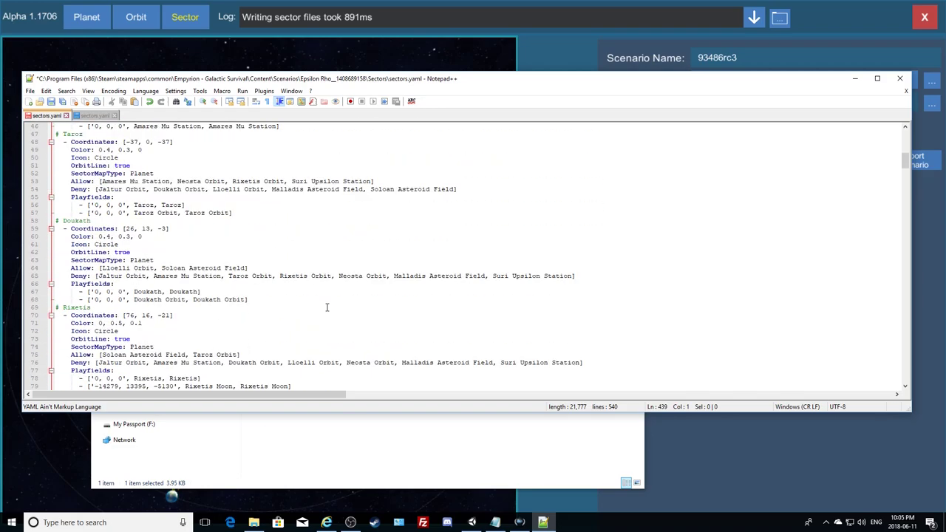
{"action": "scroll", "coordinate": [326, 306], "scroll_direction": "down", "scroll_amount": 17}
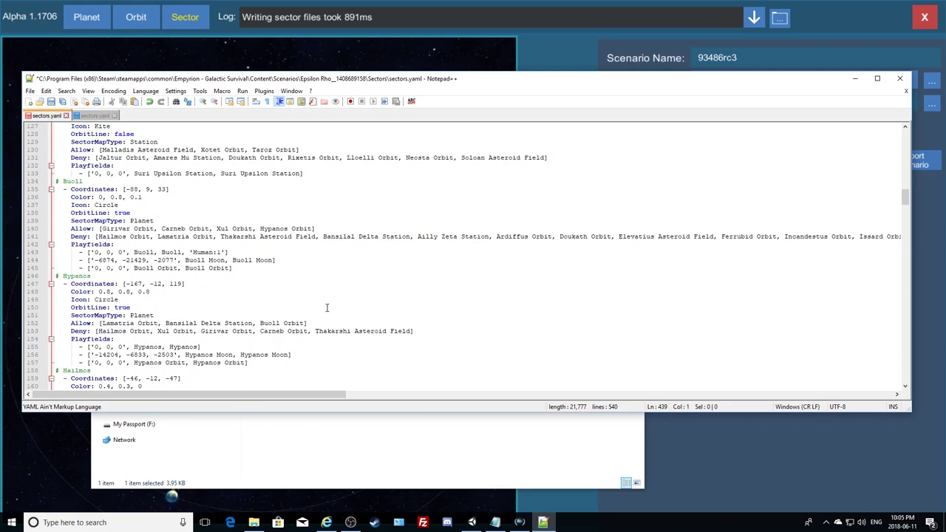
{"action": "left_click_drag", "start_coordinate": [909, 214], "coordinate": [905, 379]}
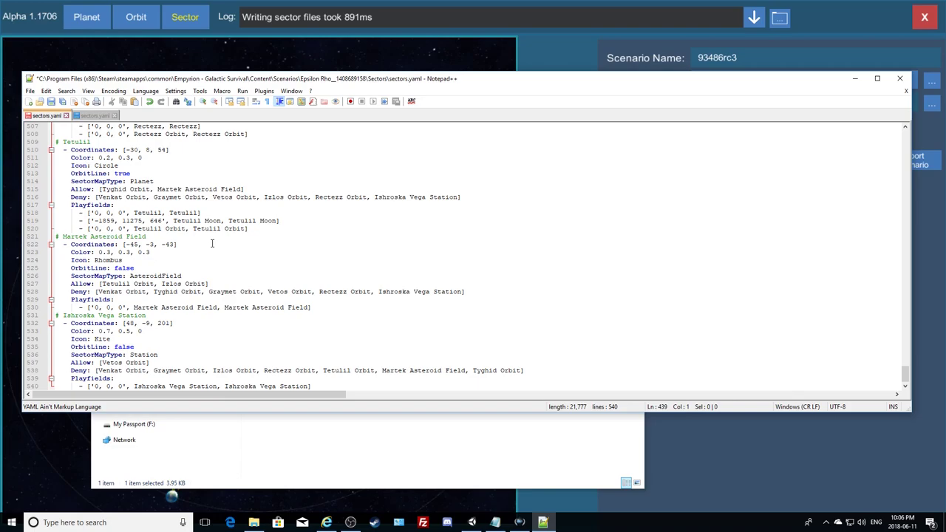
{"action": "scroll", "coordinate": [212, 243], "scroll_direction": "up", "scroll_amount": 4}
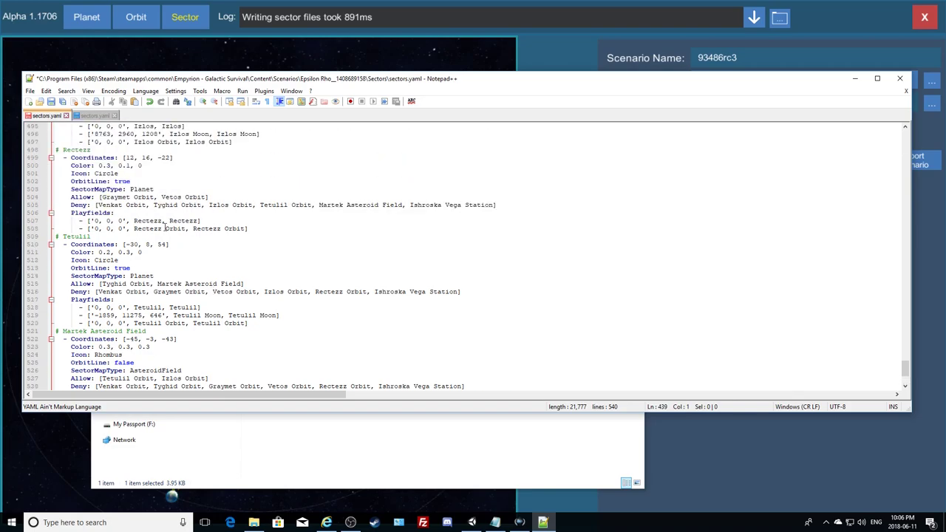
{"action": "scroll", "coordinate": [171, 223], "scroll_direction": "up", "scroll_amount": 4}
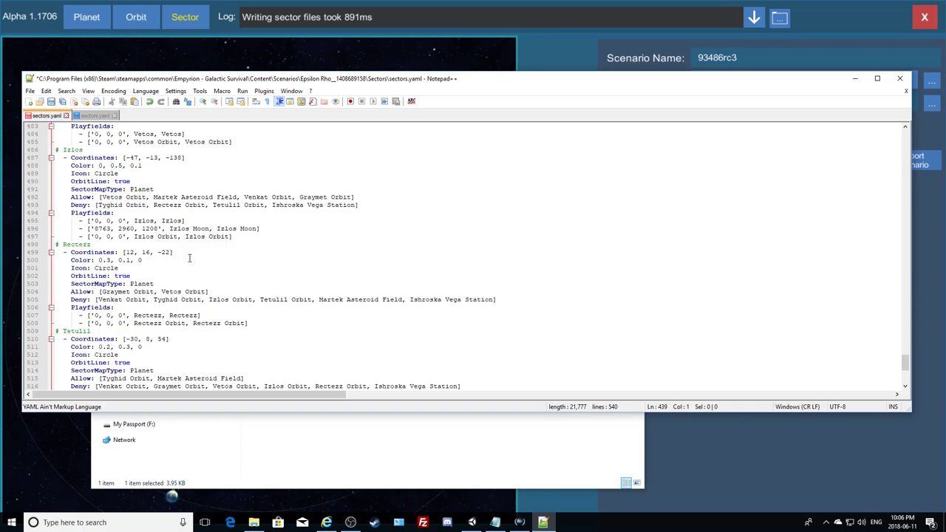
{"action": "scroll", "coordinate": [189, 258], "scroll_direction": "up", "scroll_amount": 5}
{"action": "scroll", "coordinate": [189, 257], "scroll_direction": "up", "scroll_amount": 1}
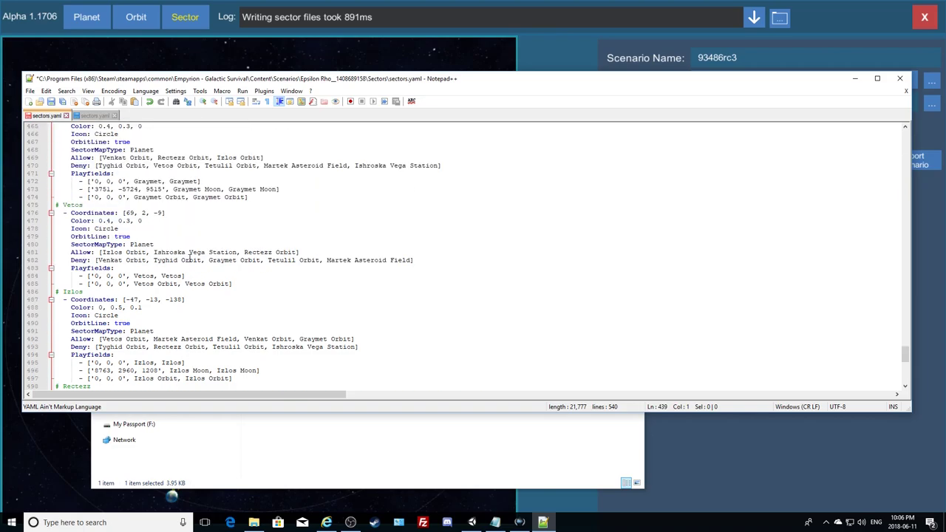
{"action": "scroll", "coordinate": [189, 257], "scroll_direction": "up", "scroll_amount": 2}
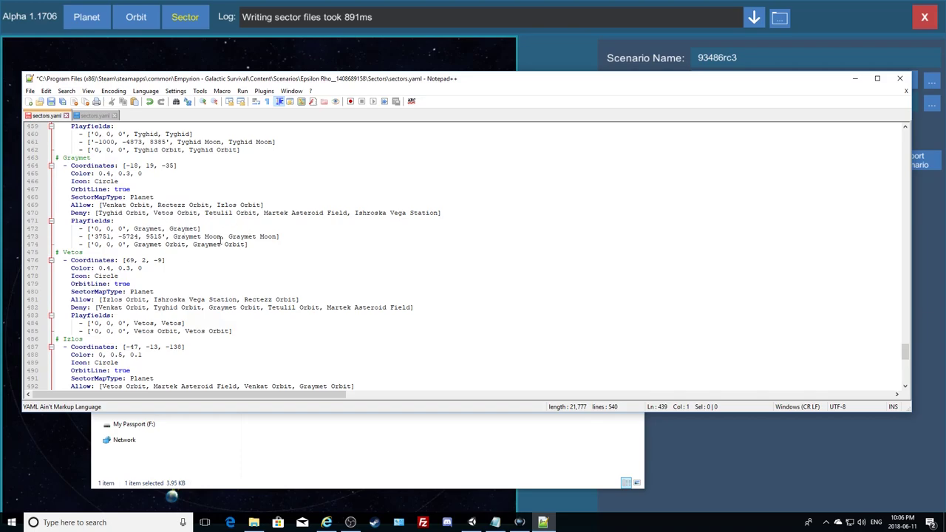
{"action": "scroll", "coordinate": [170, 244], "scroll_direction": "up", "scroll_amount": 3}
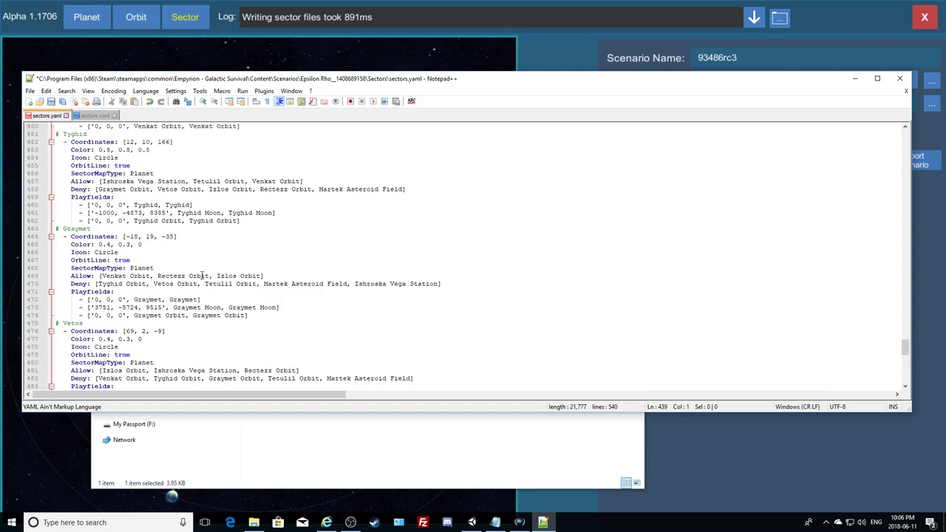
{"action": "scroll", "coordinate": [202, 275], "scroll_direction": "up", "scroll_amount": 2}
{"action": "scroll", "coordinate": [201, 275], "scroll_direction": "up", "scroll_amount": 4}
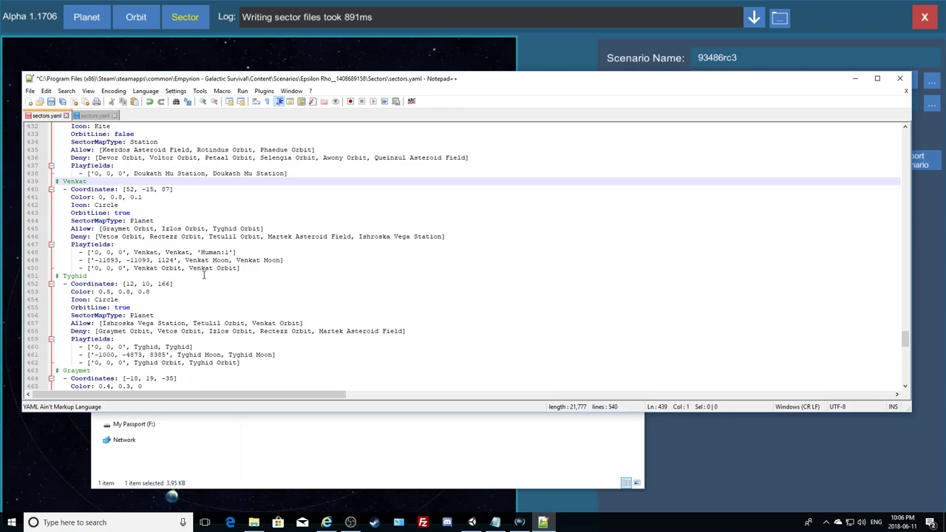
- Save the edited Epsilon Rho sectors.yaml with File > Save
{"action": "left_click", "coordinate": [31, 91]}
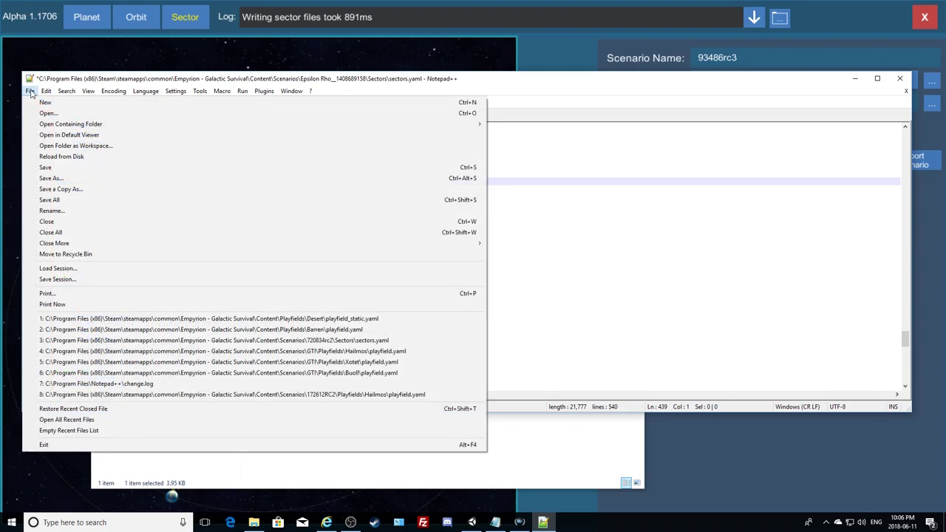
{"action": "left_click", "coordinate": [46, 167]}
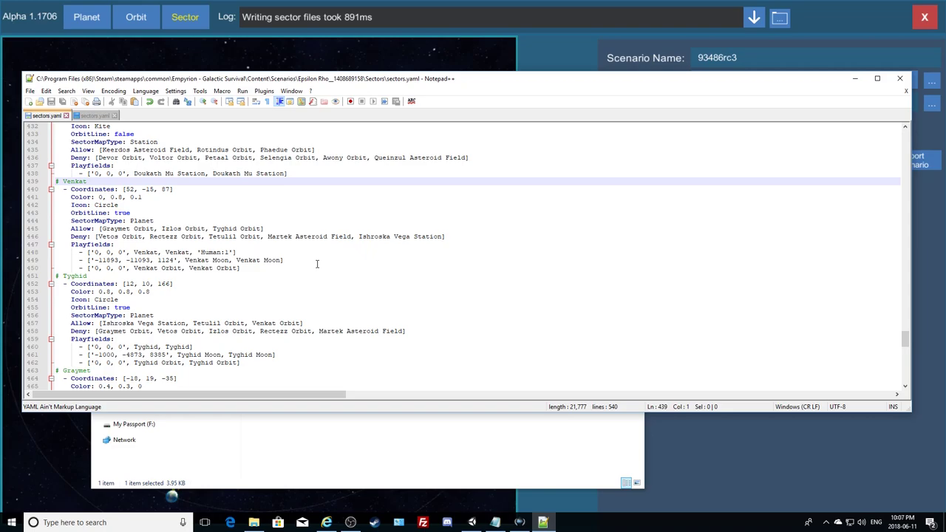
- Go up from Sectors to the 93486rc3 scenario and open its Playfields folder
{"action": "left_click", "coordinate": [379, 440]}
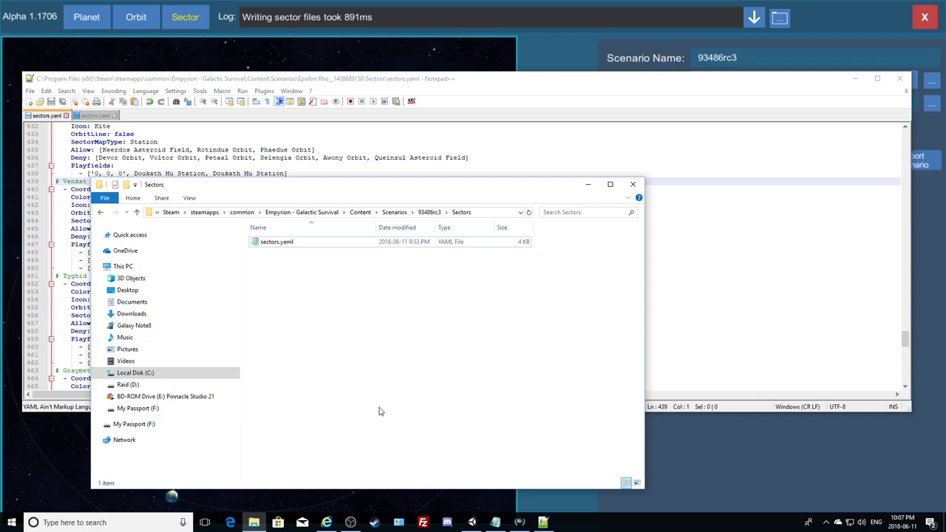
{"action": "left_click", "coordinate": [427, 212]}
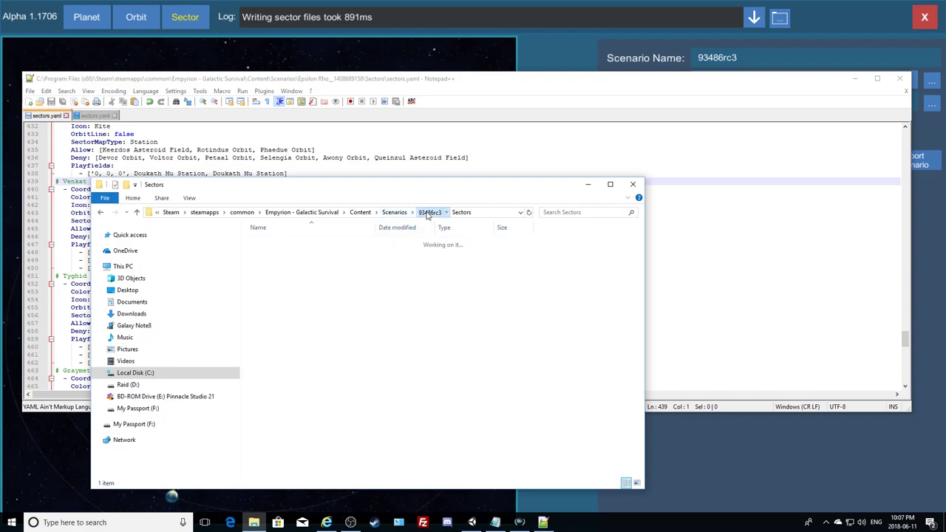
{"action": "double_click", "coordinate": [274, 242]}
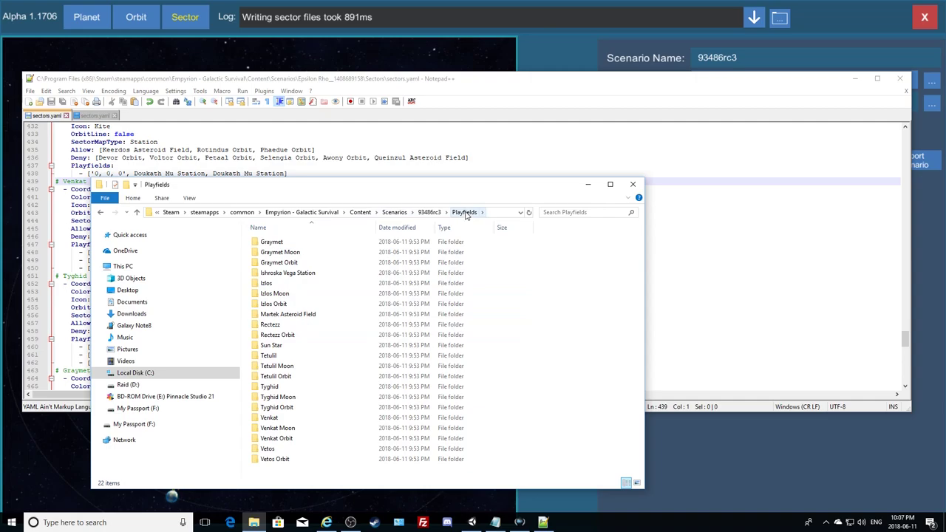
- Copy the 21 playfield folders from Graymet through Vetos Orbit, excluding Sun Star
{"action": "left_click", "coordinate": [292, 244]}
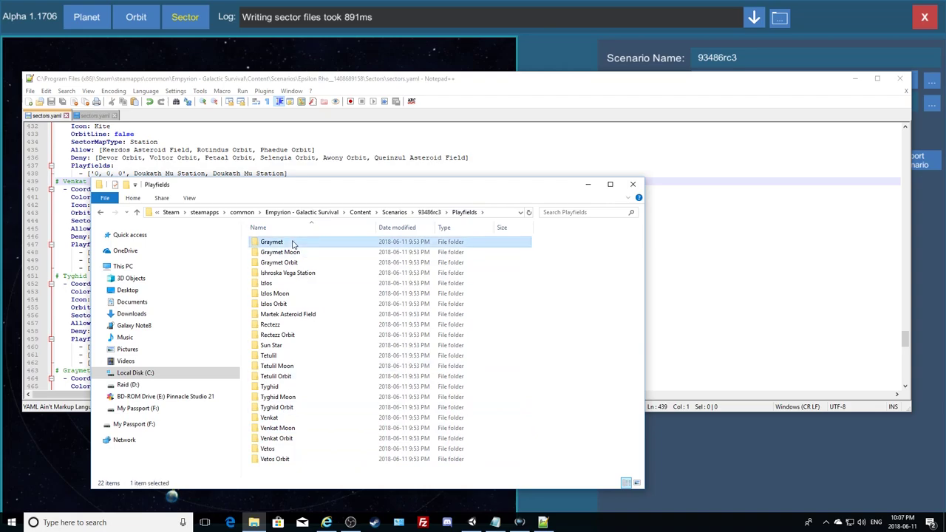
{"action": "left_click", "coordinate": [275, 459], "text": "shift"}
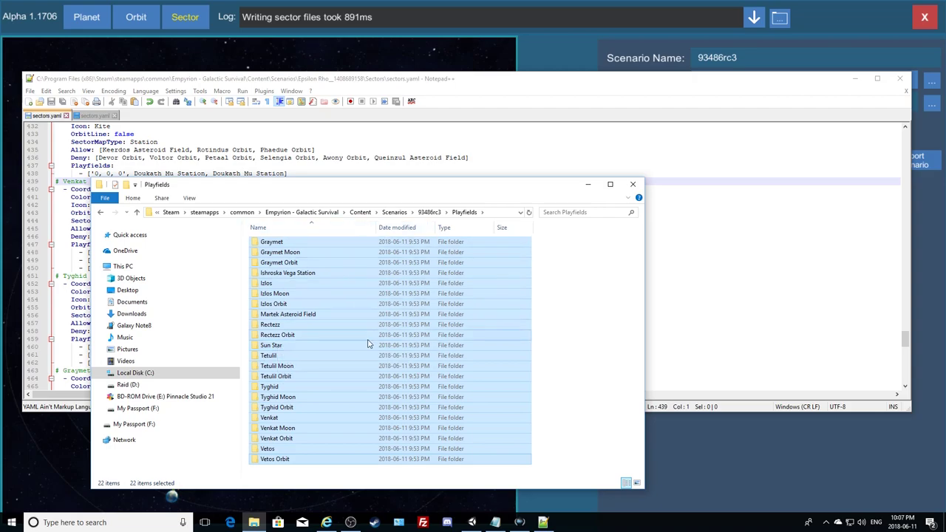
{"action": "left_click", "coordinate": [283, 347], "text": "ctrl"}
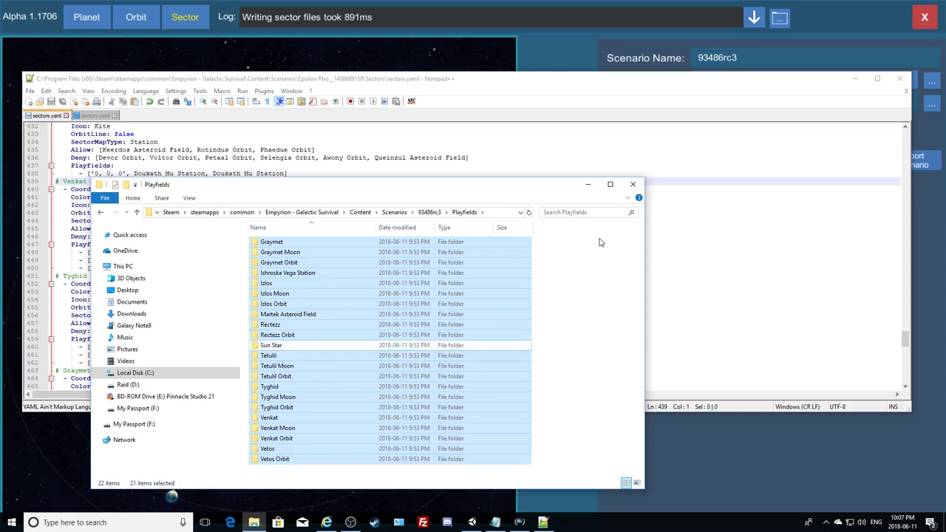
{"action": "right_click", "coordinate": [334, 287]}
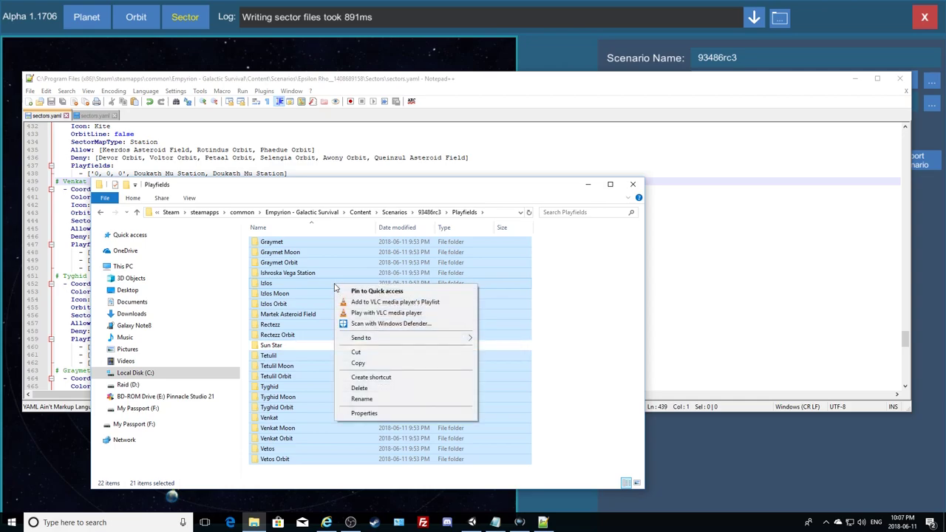
{"action": "left_click", "coordinate": [357, 364]}
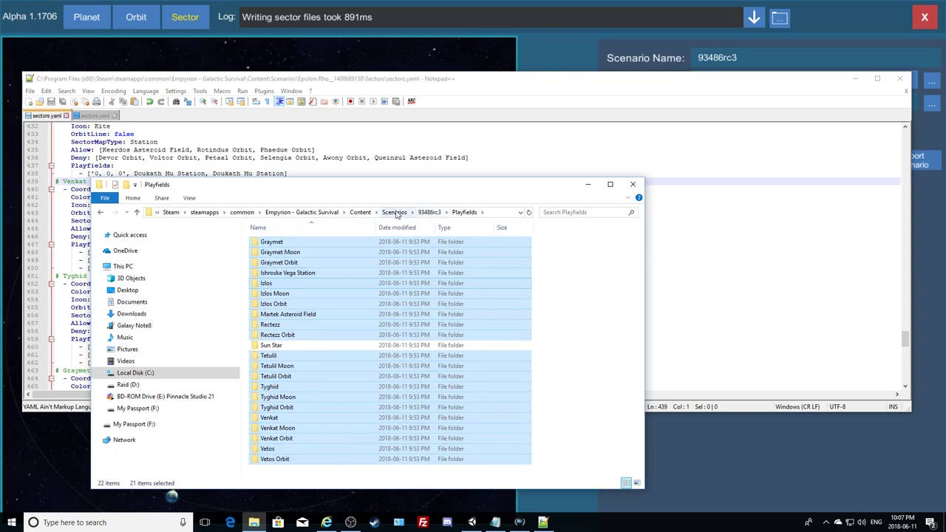
{"action": "left_click", "coordinate": [395, 212]}
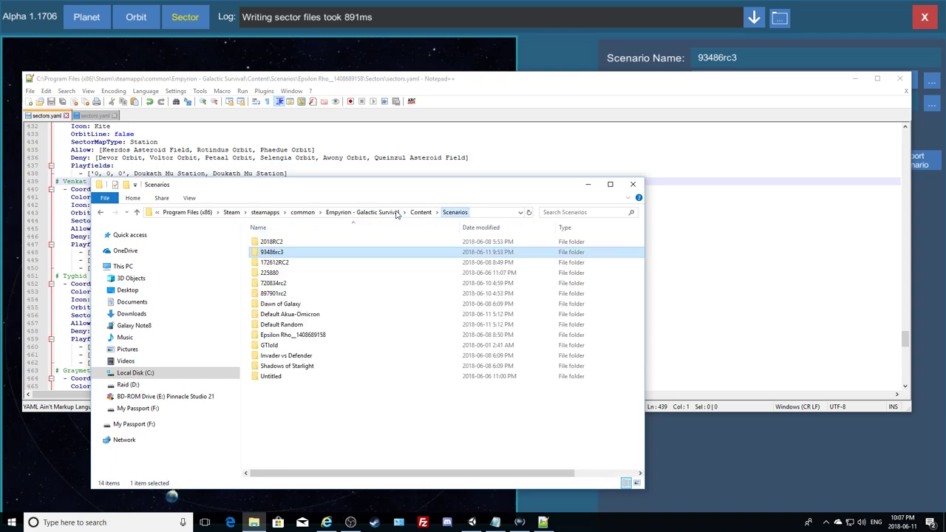
{"action": "double_click", "coordinate": [293, 336]}
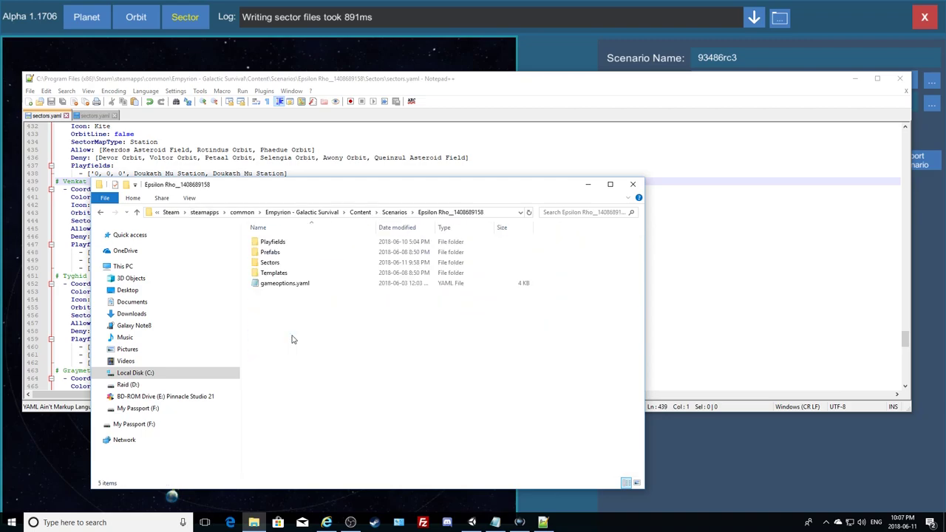
{"action": "double_click", "coordinate": [286, 244]}
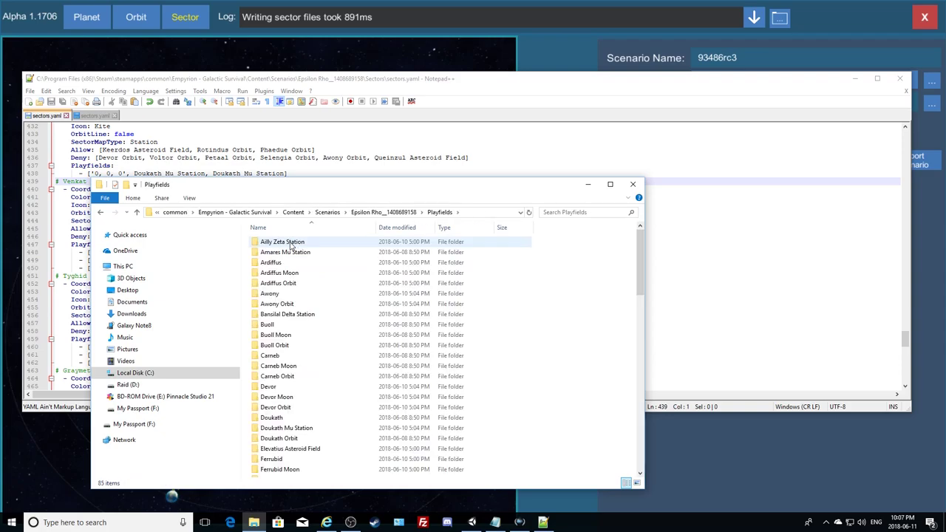
{"action": "right_click", "coordinate": [558, 322]}
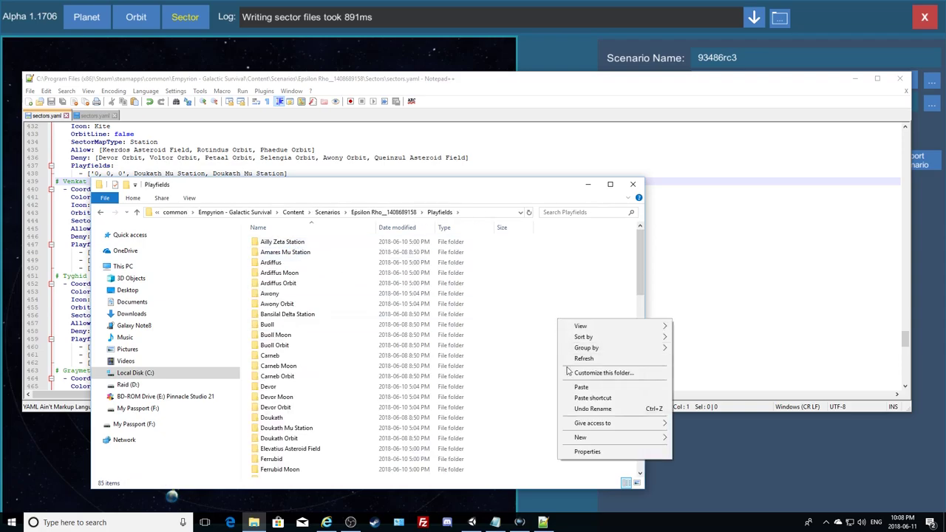
{"action": "left_click", "coordinate": [580, 390]}
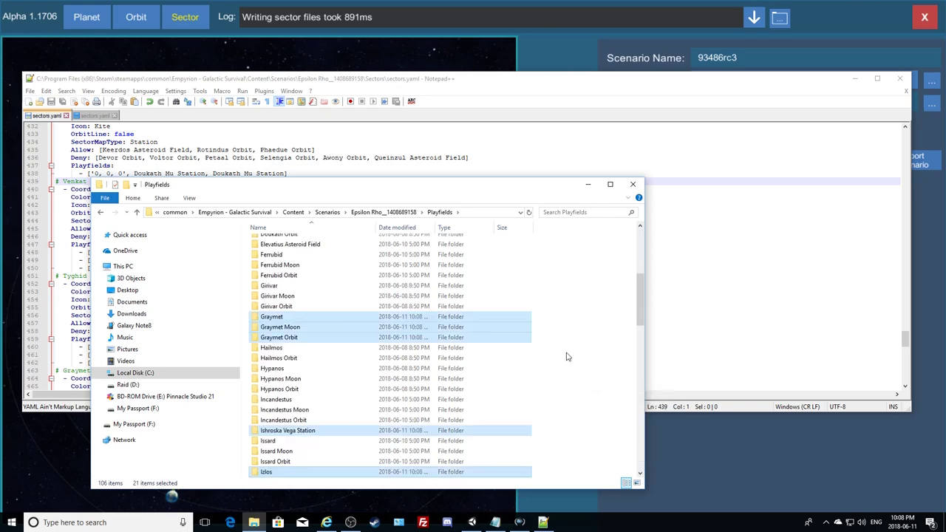
{"action": "left_click_drag", "start_coordinate": [641, 282], "coordinate": [640, 235]}
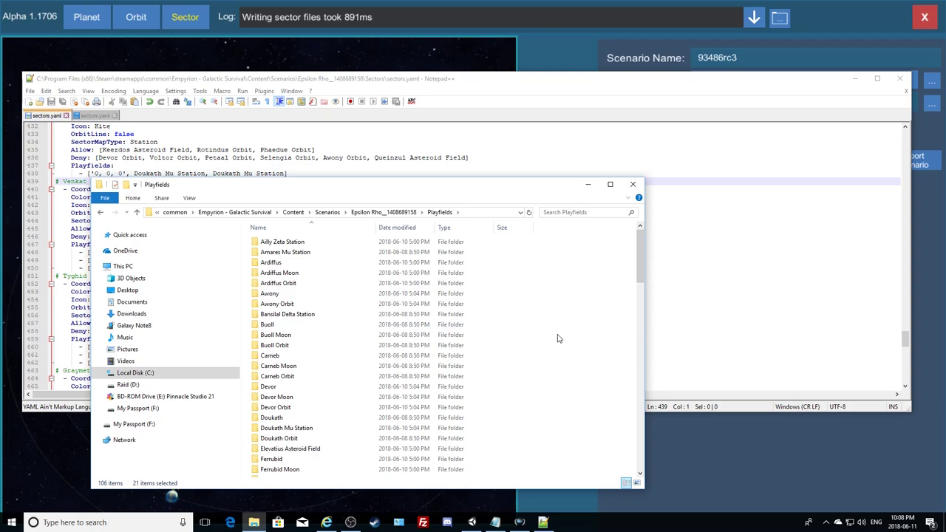
{"action": "left_click_drag", "start_coordinate": [444, 193], "coordinate": [576, 141]}
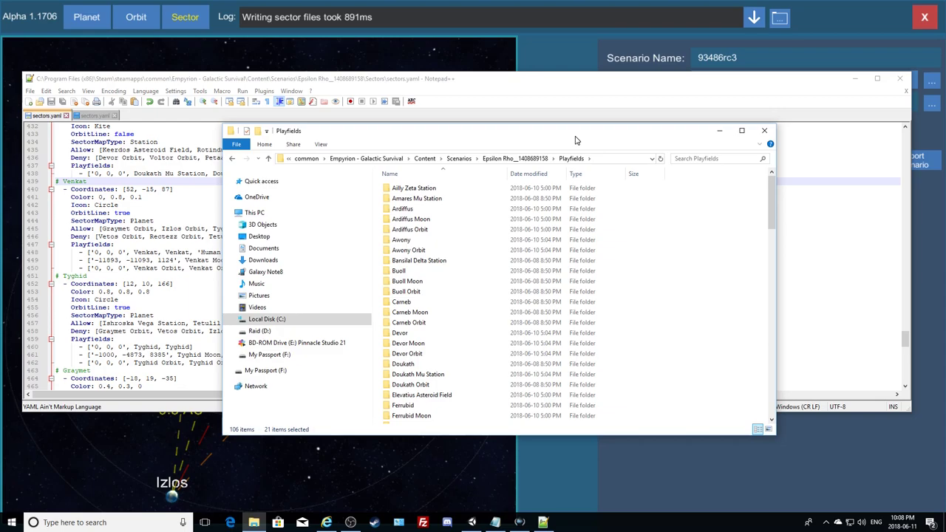
{"action": "left_click_drag", "start_coordinate": [576, 140], "coordinate": [558, 123]}
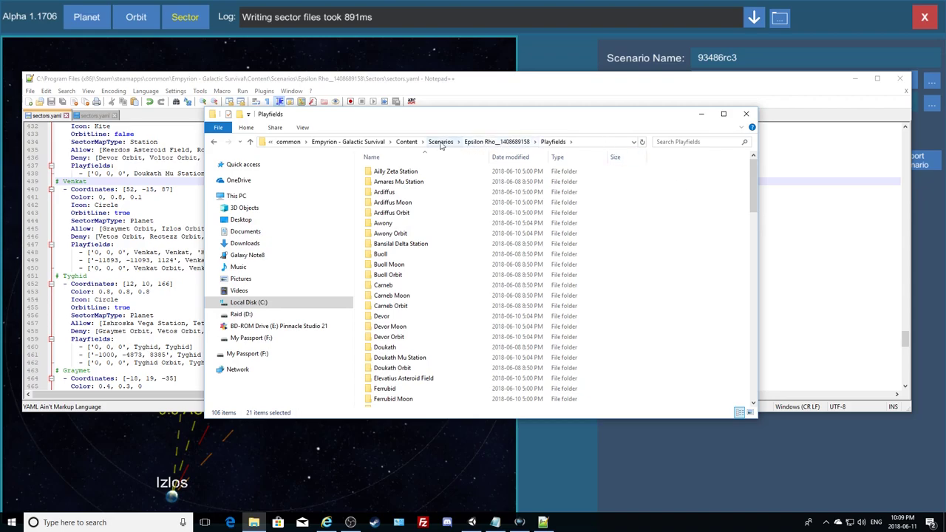
- Navigate from Scenarios into 93486rc3 > Playfields and move that window aside
{"action": "left_click", "coordinate": [442, 143]}
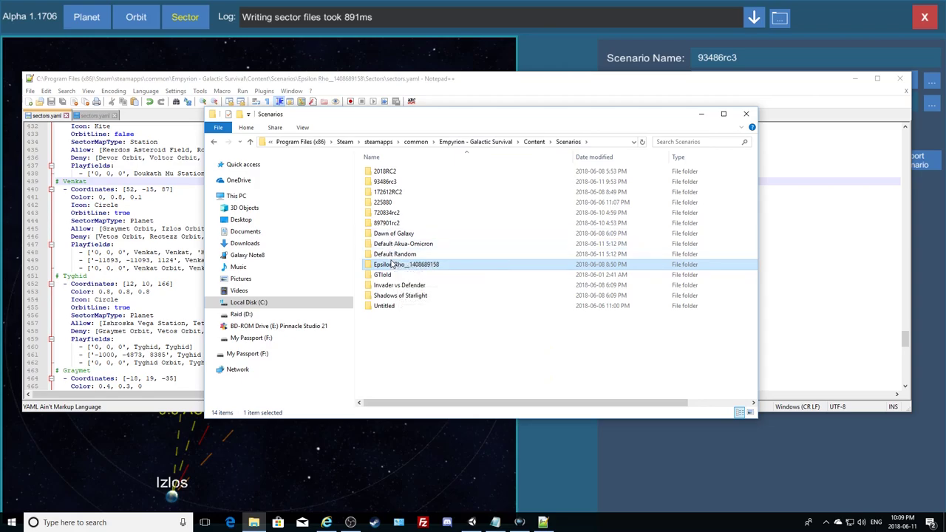
{"action": "double_click", "coordinate": [390, 183]}
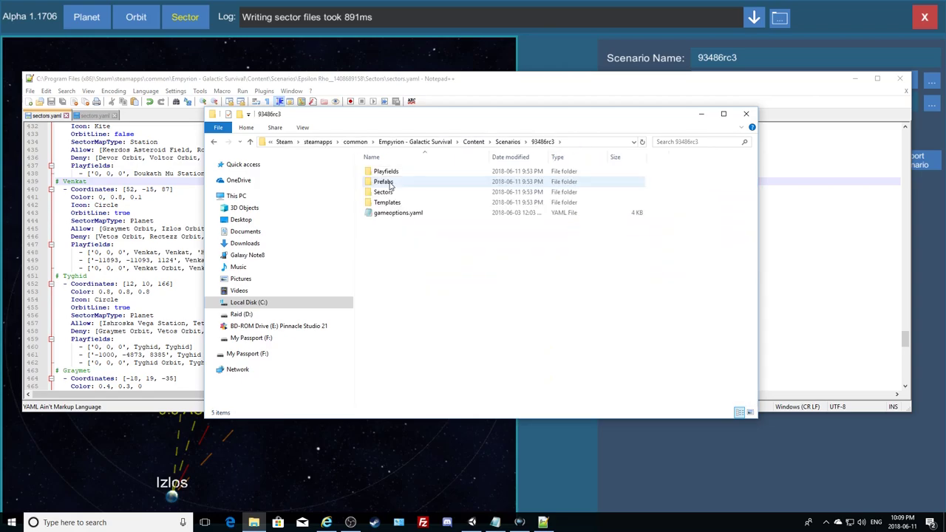
{"action": "double_click", "coordinate": [387, 173]}
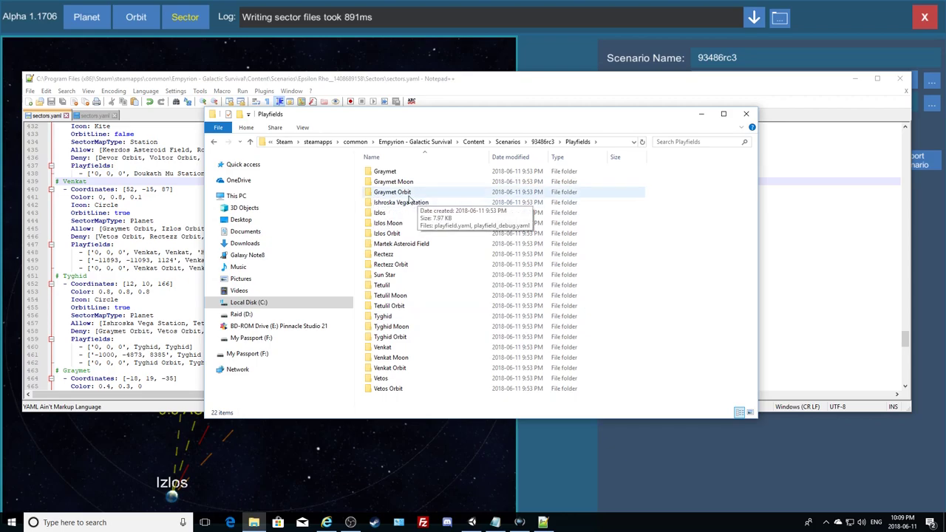
{"action": "left_click_drag", "start_coordinate": [421, 122], "coordinate": [558, 235]}
- Bring sectors.yaml forward at the top and scroll right to the end of Xotet's line 20
{"action": "left_click", "coordinate": [495, 88]}
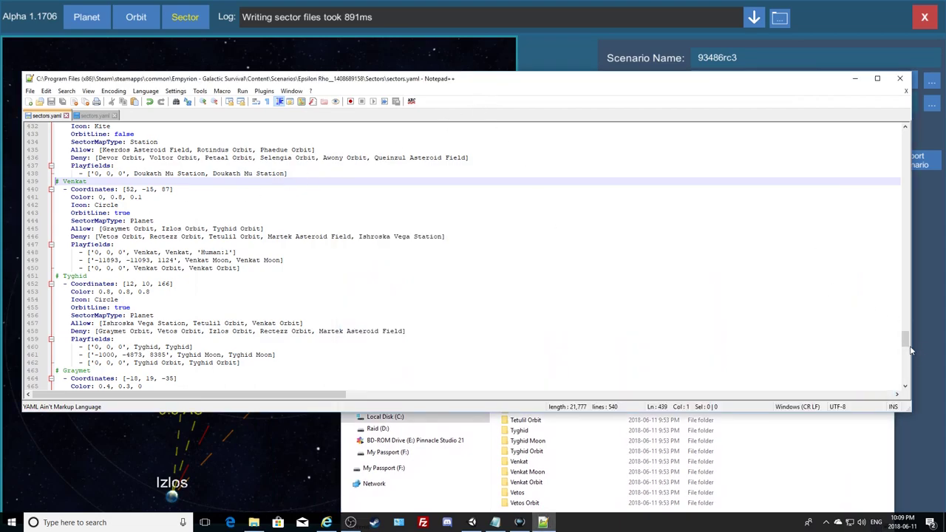
{"action": "left_click_drag", "start_coordinate": [905, 338], "coordinate": [872, 133]}
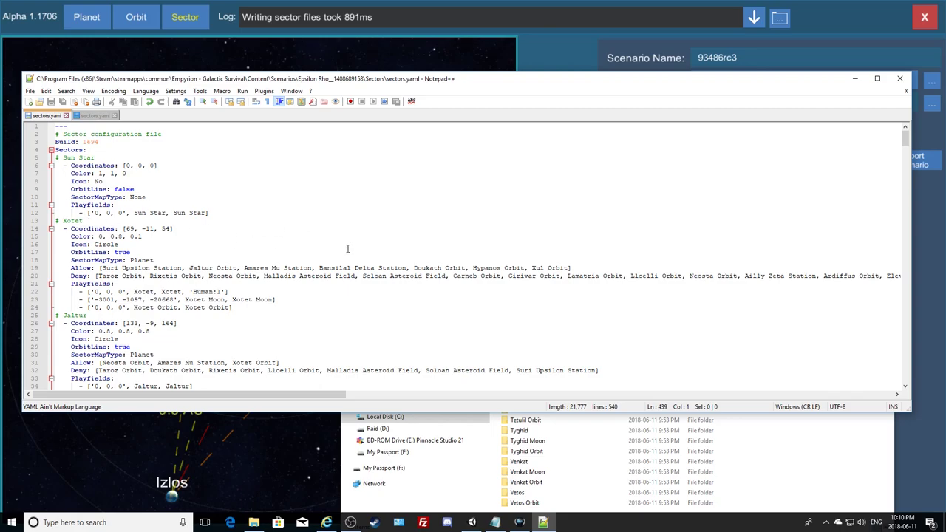
{"action": "scroll", "coordinate": [348, 248], "scroll_direction": "down", "scroll_amount": 1}
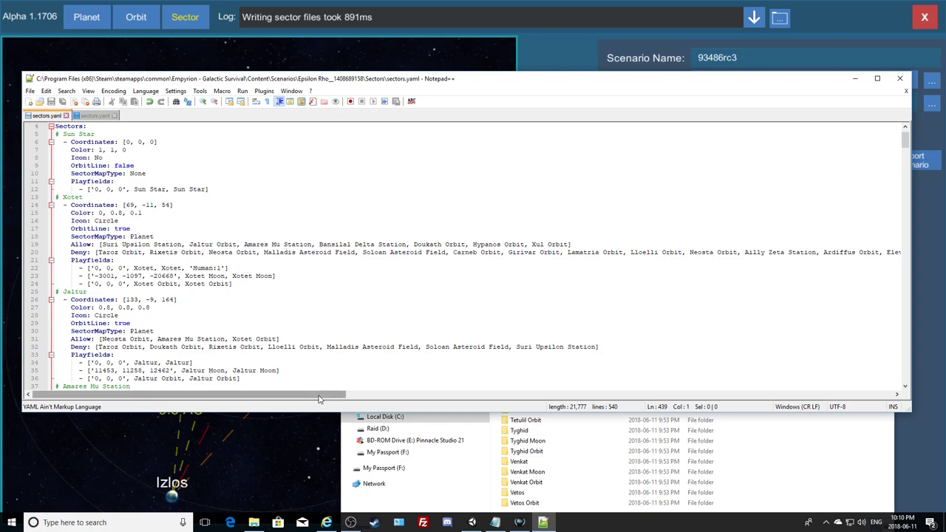
{"action": "left_click_drag", "start_coordinate": [320, 399], "coordinate": [827, 396]}
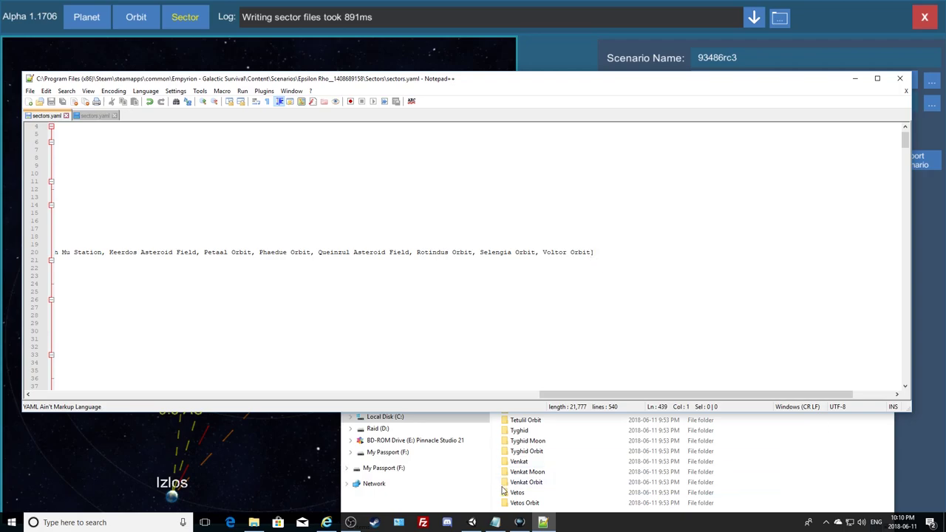
- Copy the Graymet Orbit folder name from its rename field, then reselect the folder
{"action": "left_click", "coordinate": [818, 456]}
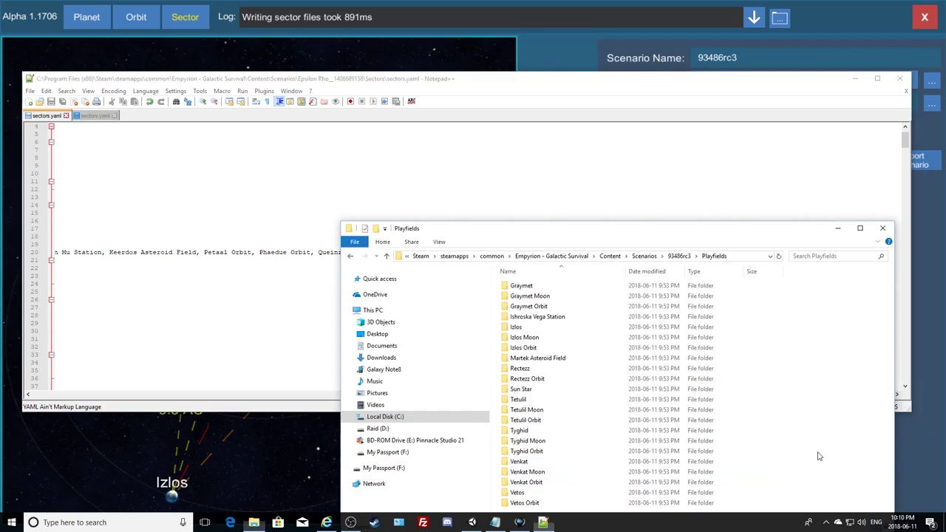
{"action": "left_click", "coordinate": [550, 306]}
{"action": "left_click", "coordinate": [549, 306]}
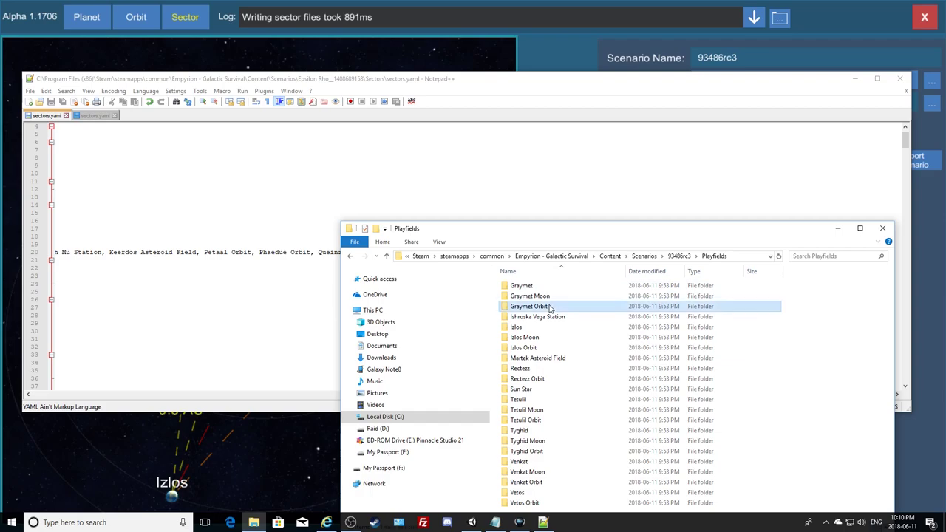
{"action": "left_click_drag", "start_coordinate": [554, 306], "coordinate": [510, 305]}
{"action": "key", "text": "ctrl+c"}
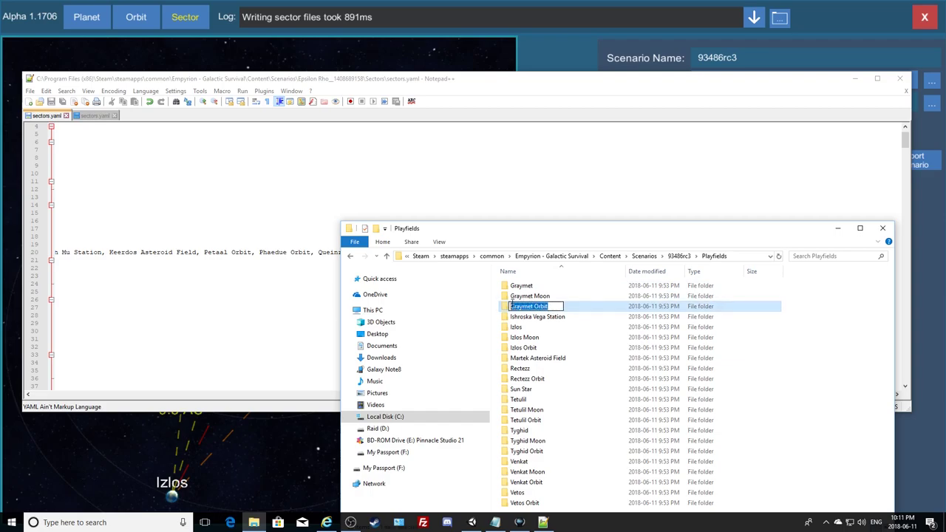
{"action": "left_click", "coordinate": [485, 313]}
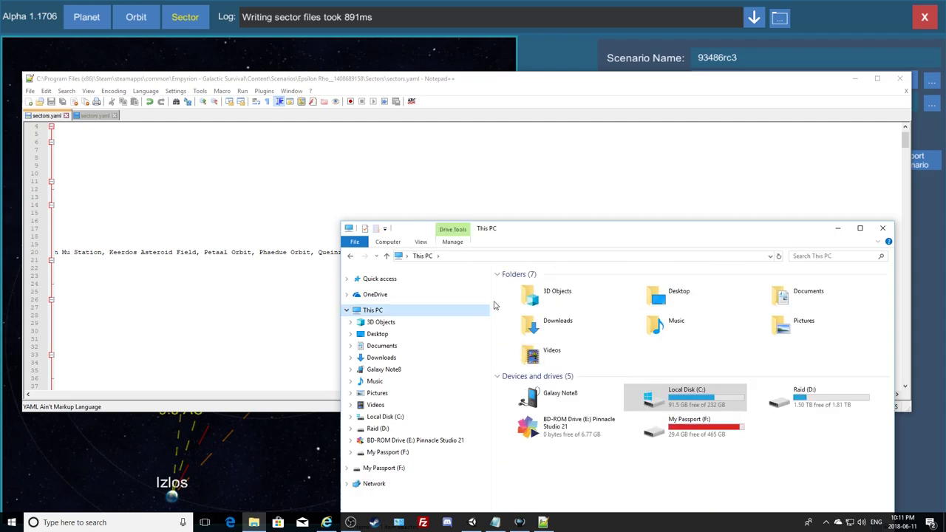
{"action": "left_click", "coordinate": [350, 256]}
{"action": "left_click", "coordinate": [535, 310]}
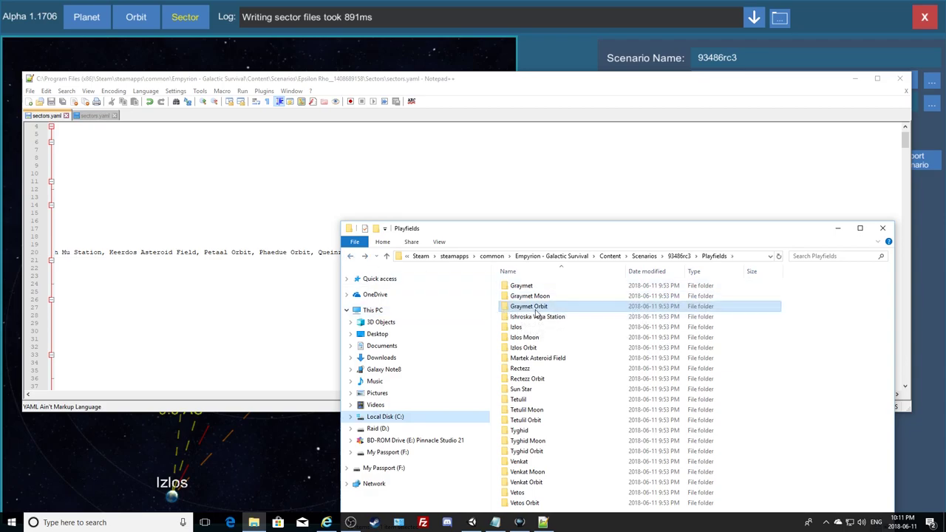
{"action": "left_click_drag", "start_coordinate": [596, 228], "coordinate": [598, 300]}
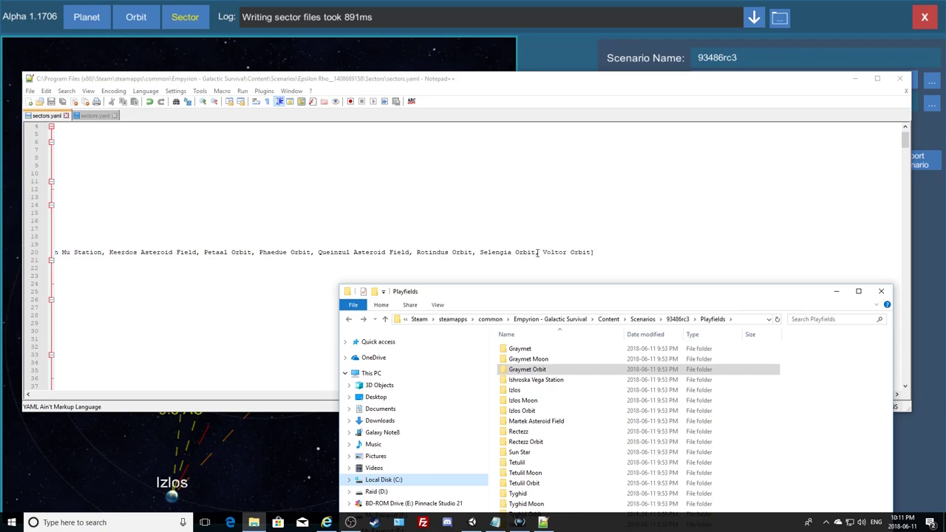
- Insert ', Graymet Orbit' before the closing bracket of Xotet's Deny list on line 20
{"action": "left_click", "coordinate": [590, 252]}
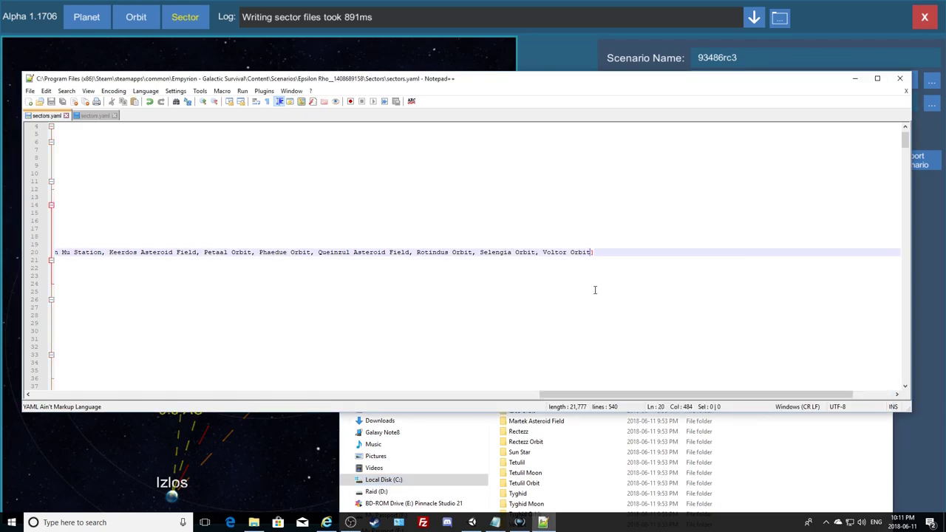
{"action": "type", "text": ","}
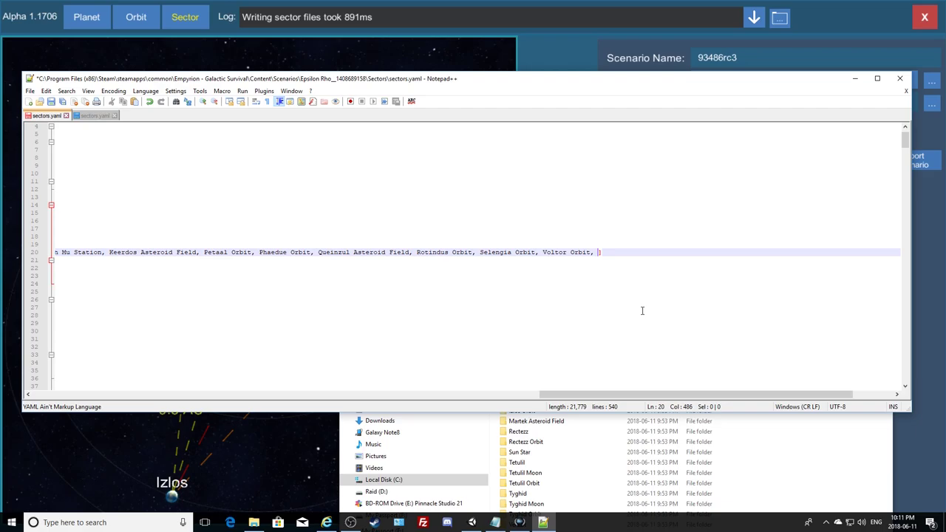
{"action": "key", "text": "ctrl+v"}
{"action": "left_click_drag", "start_coordinate": [487, 83], "coordinate": [569, 79]}
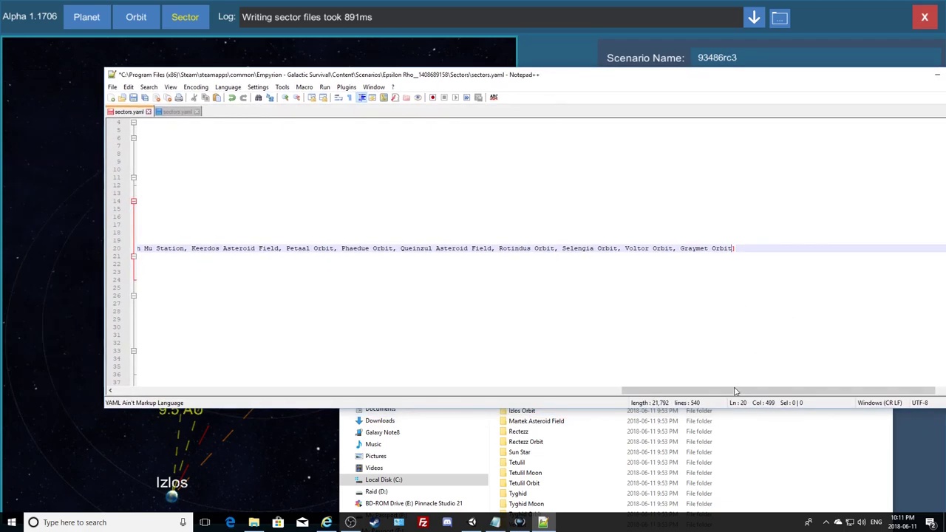
- Append ', Graymet Orbit' to the end of Buoll's Deny list on line 141
{"action": "left_click_drag", "start_coordinate": [735, 396], "coordinate": [224, 397]}
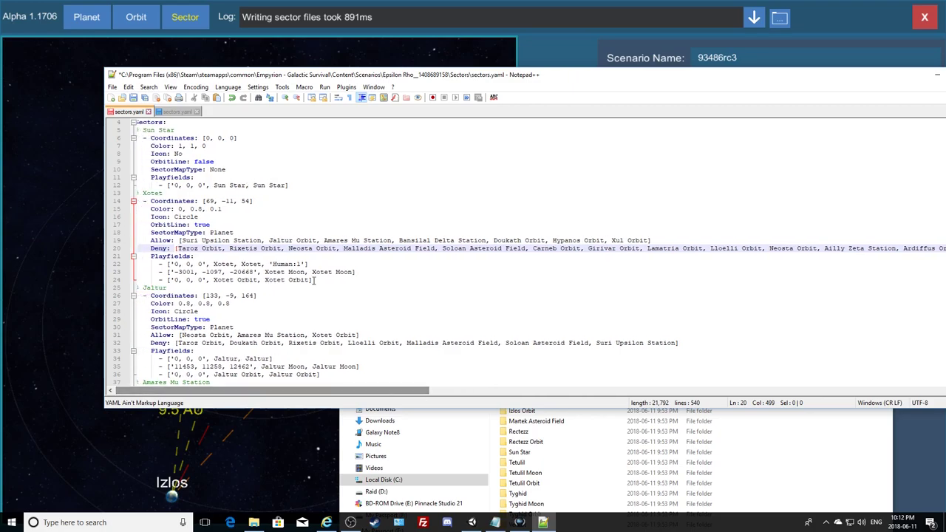
{"action": "scroll", "coordinate": [316, 255], "scroll_direction": "down", "scroll_amount": 11}
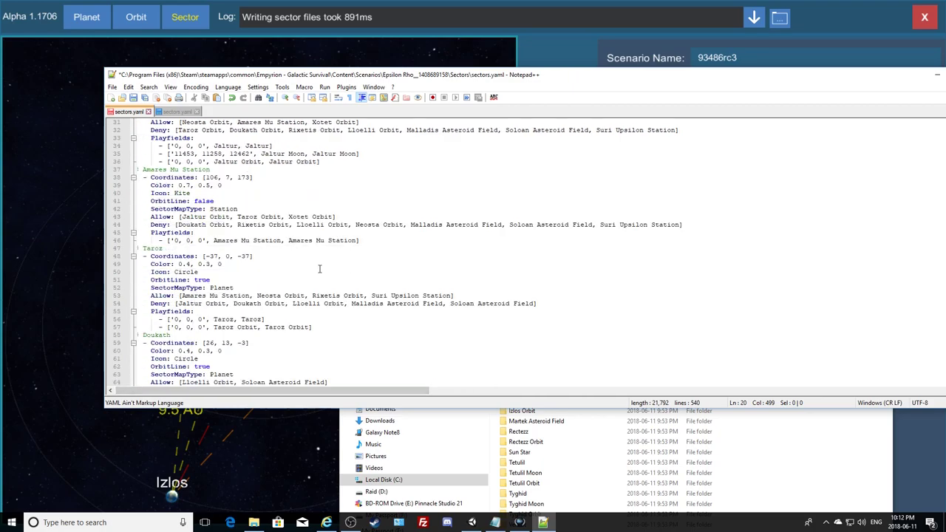
{"action": "scroll", "coordinate": [319, 269], "scroll_direction": "down", "scroll_amount": 7}
{"action": "scroll", "coordinate": [319, 269], "scroll_direction": "down", "scroll_amount": 12}
{"action": "scroll", "coordinate": [319, 269], "scroll_direction": "down", "scroll_amount": 8}
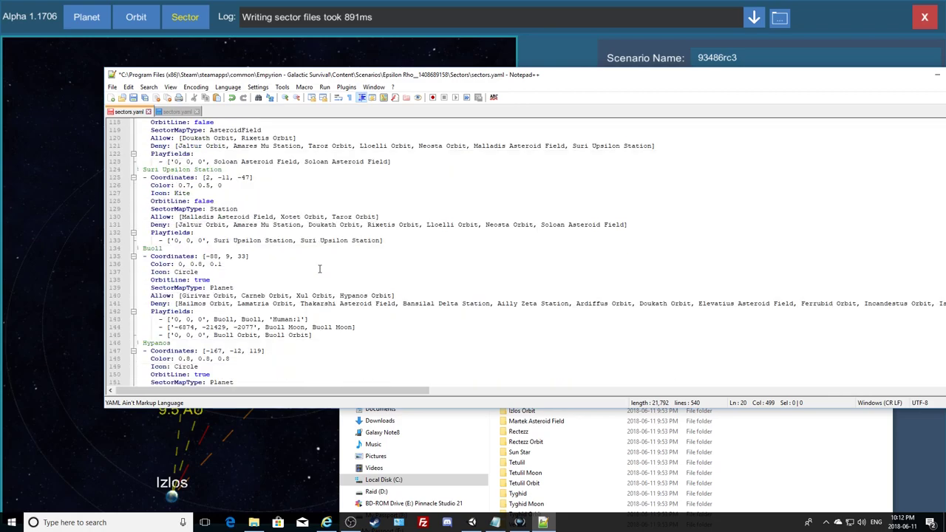
{"action": "left_click_drag", "start_coordinate": [417, 393], "coordinate": [942, 353]}
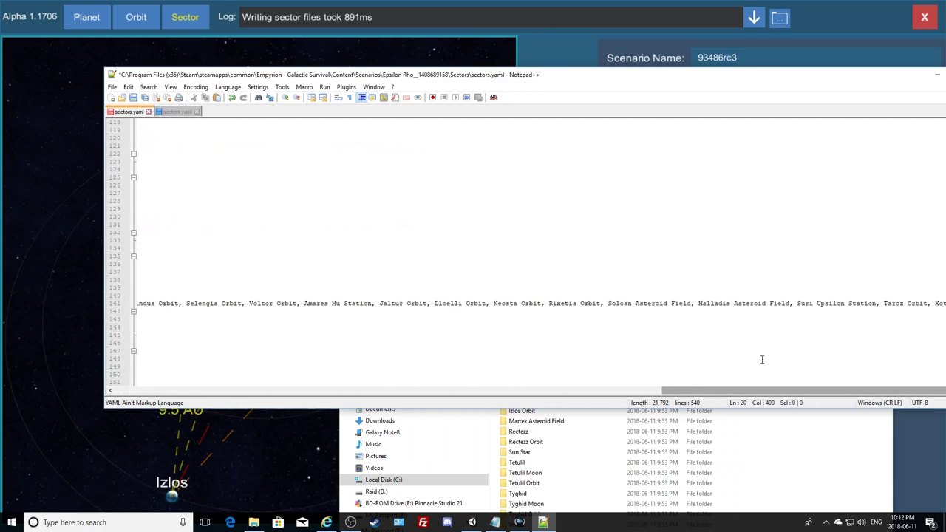
{"action": "left_click_drag", "start_coordinate": [766, 81], "coordinate": [667, 80]}
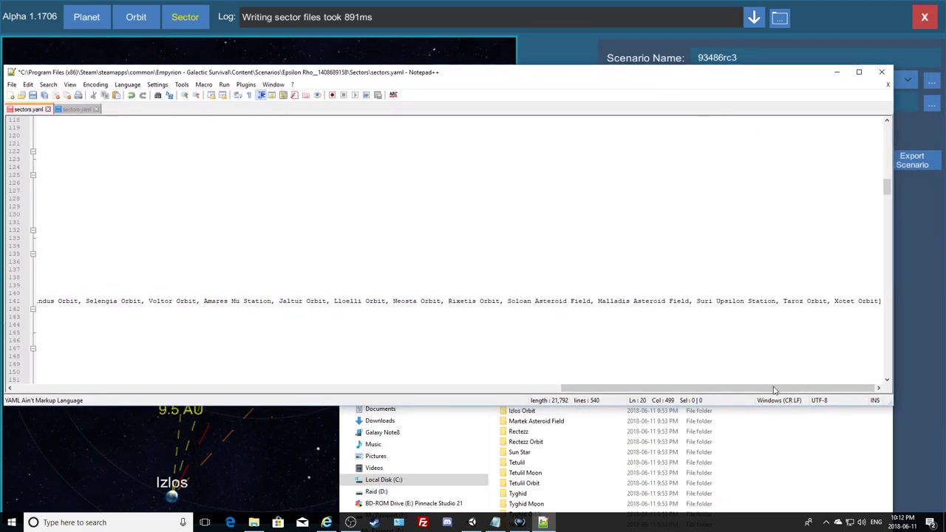
{"action": "left_click", "coordinate": [881, 300]}
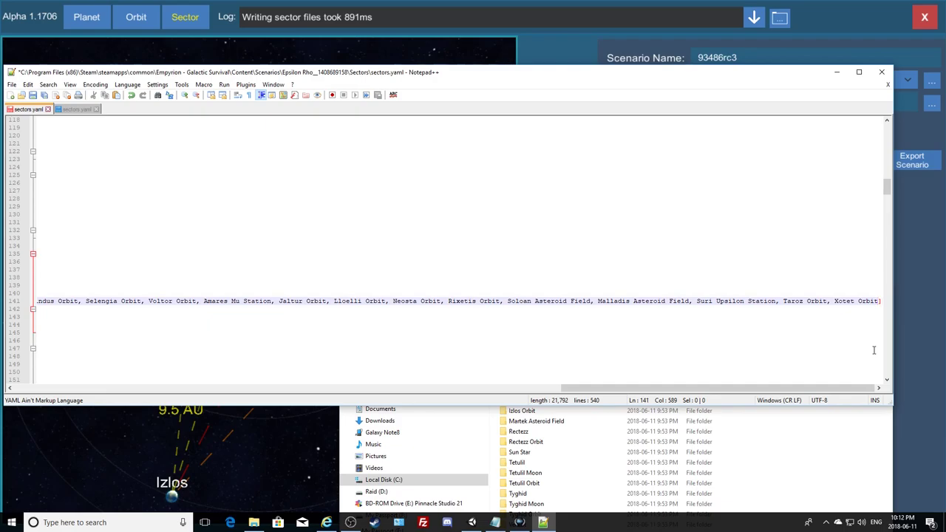
{"action": "type", "text": ", "}
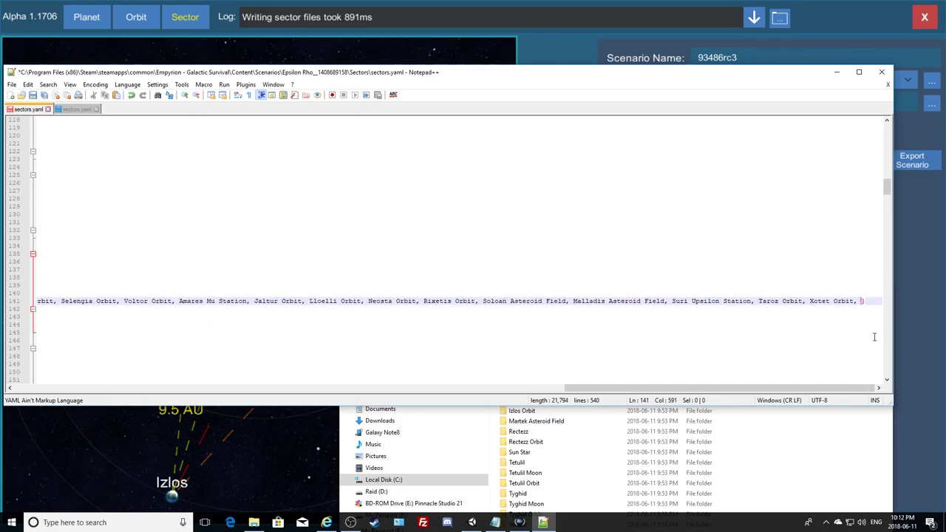
{"action": "type", "text": "Graymet Orbit"}
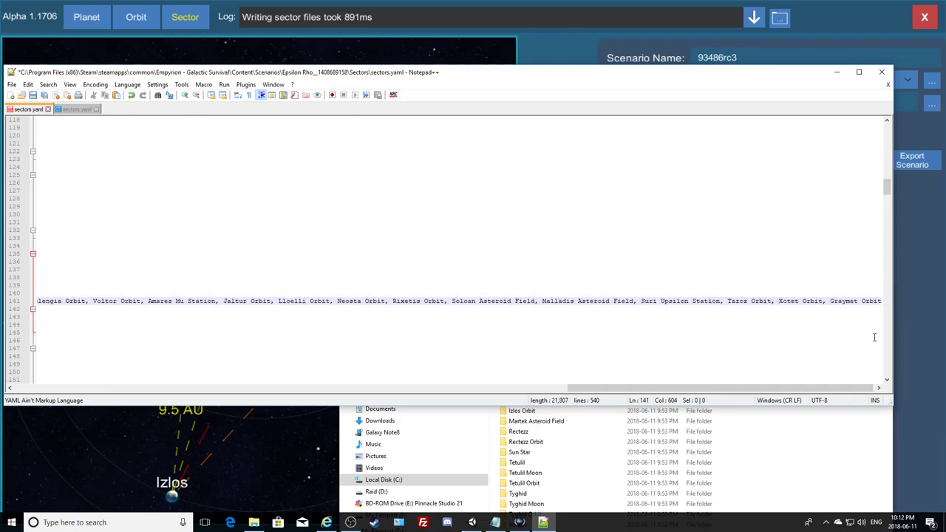